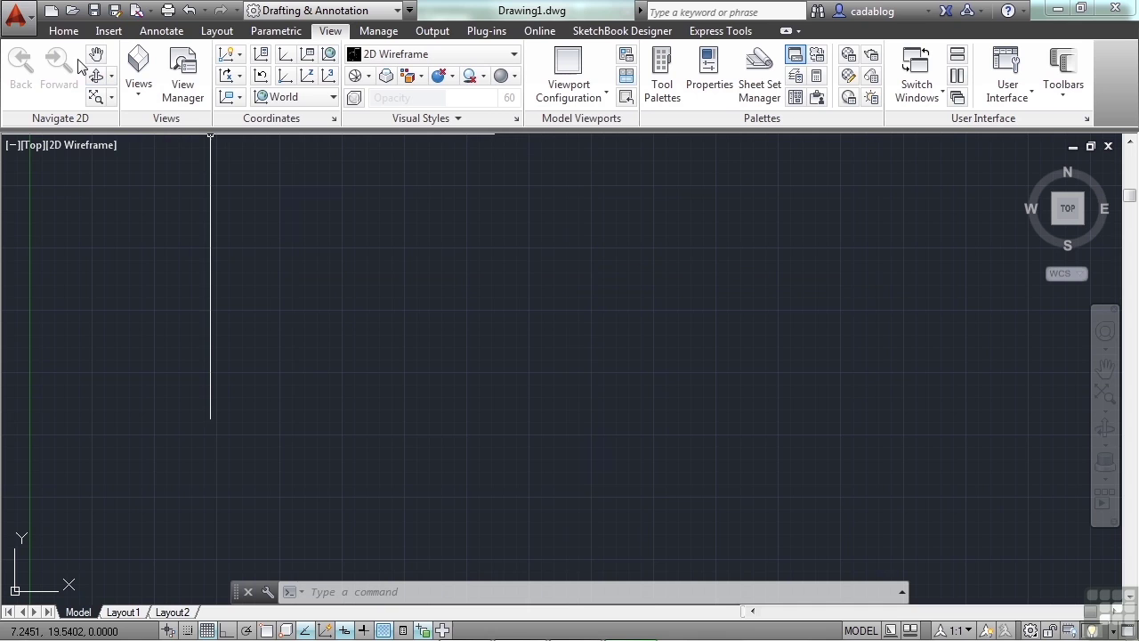
# Create a new drawing from the acad.dwt template
pyautogui.click(18, 16)
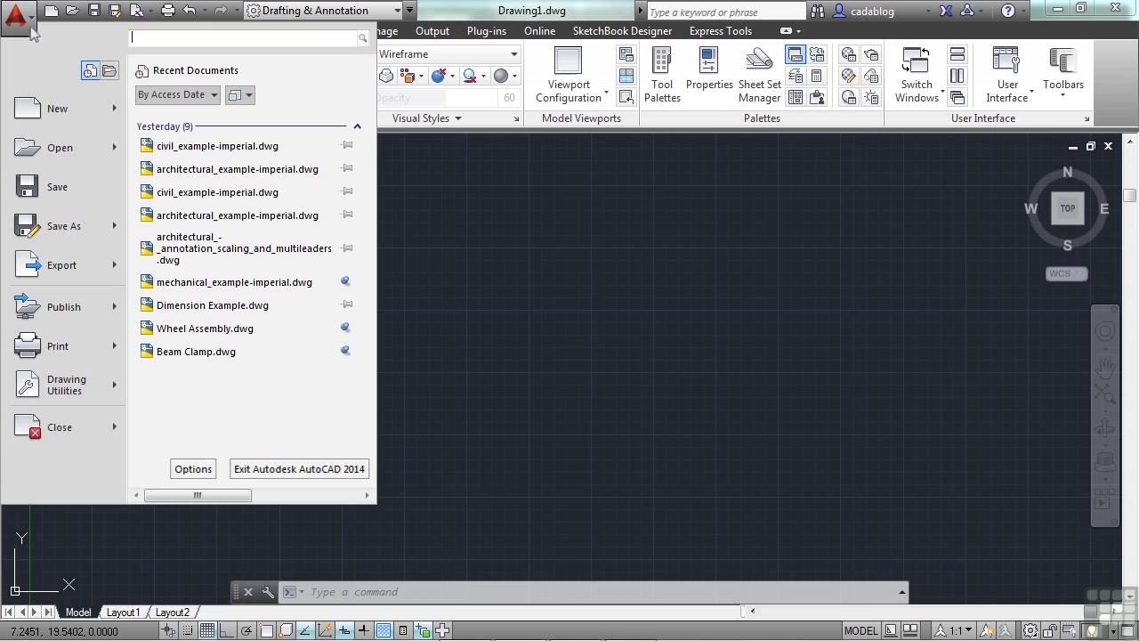
pyautogui.moveTo(55, 111)
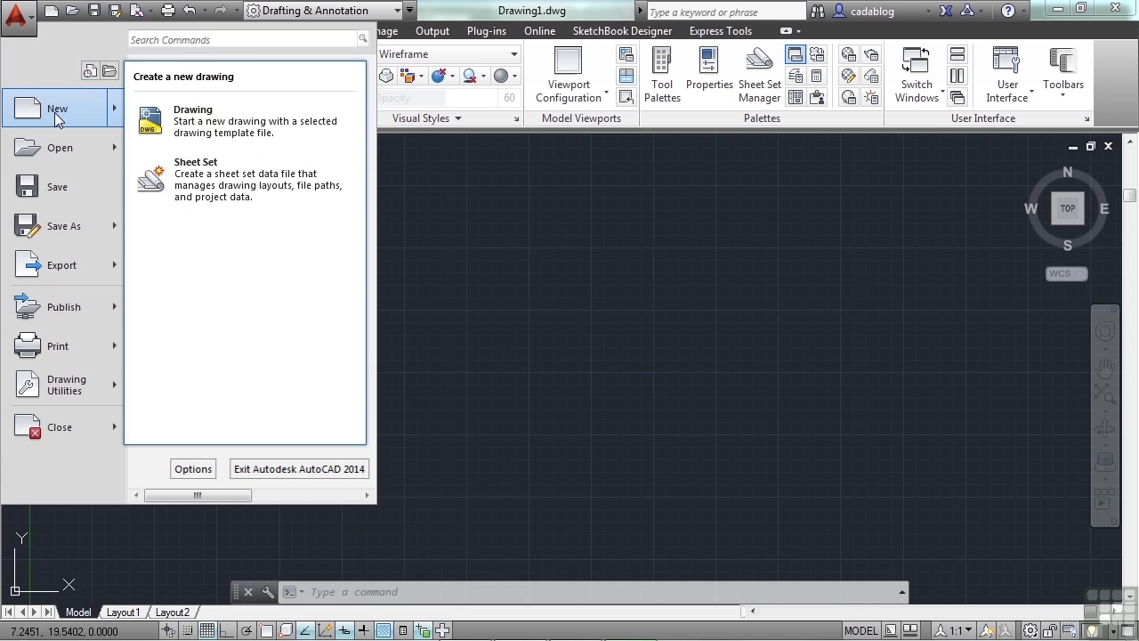
pyautogui.click(213, 121)
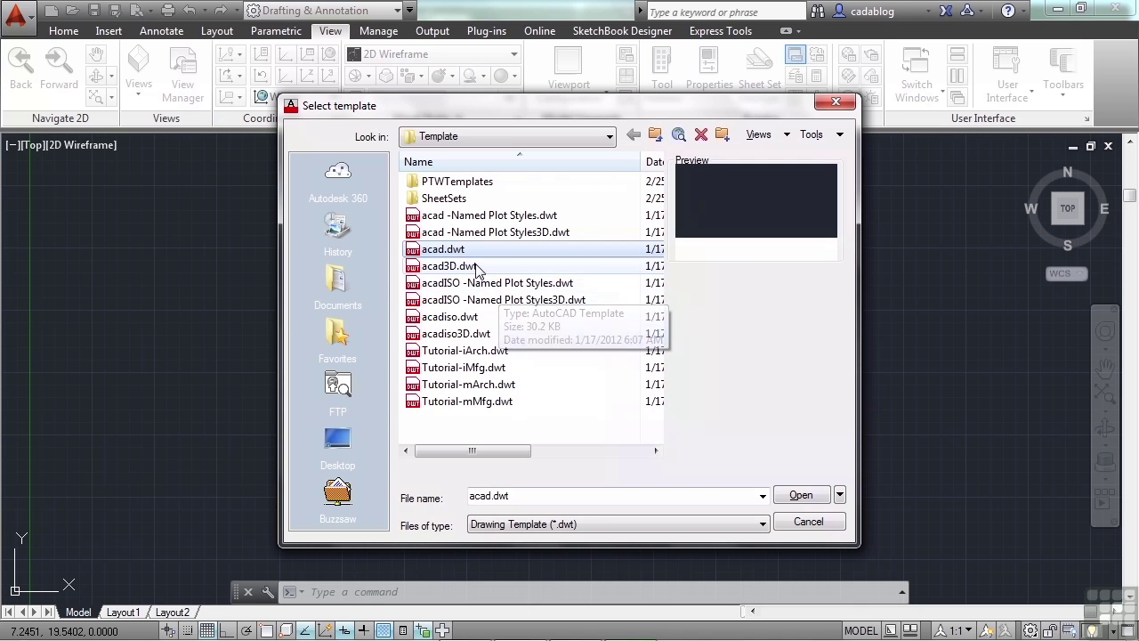
pyautogui.click(488, 256)
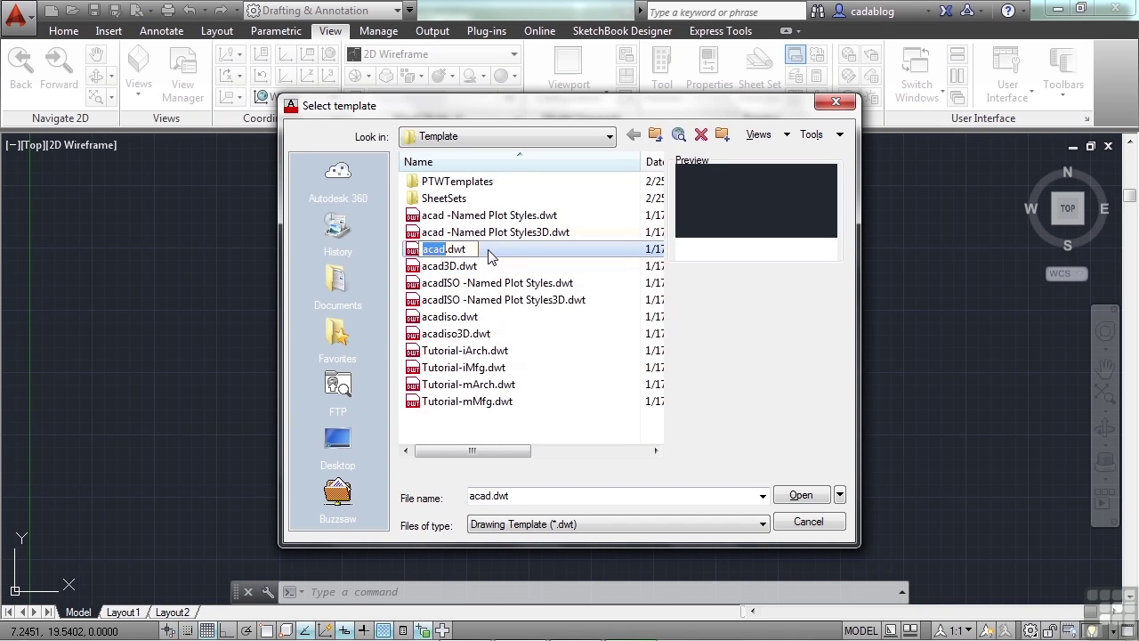
pyautogui.click(495, 256)
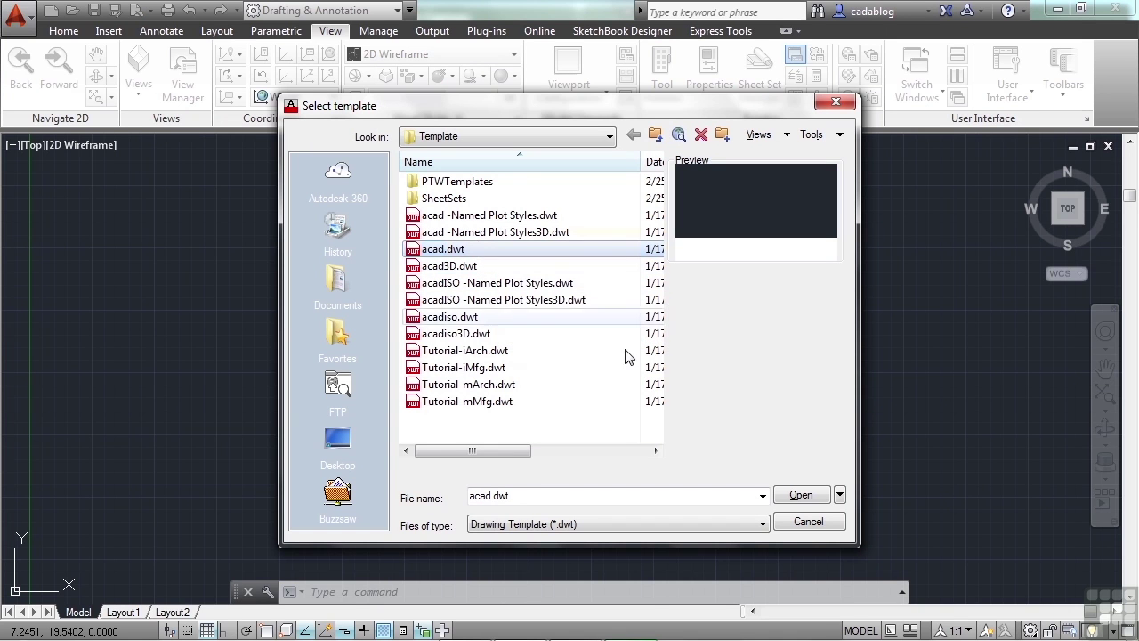
pyautogui.click(799, 495)
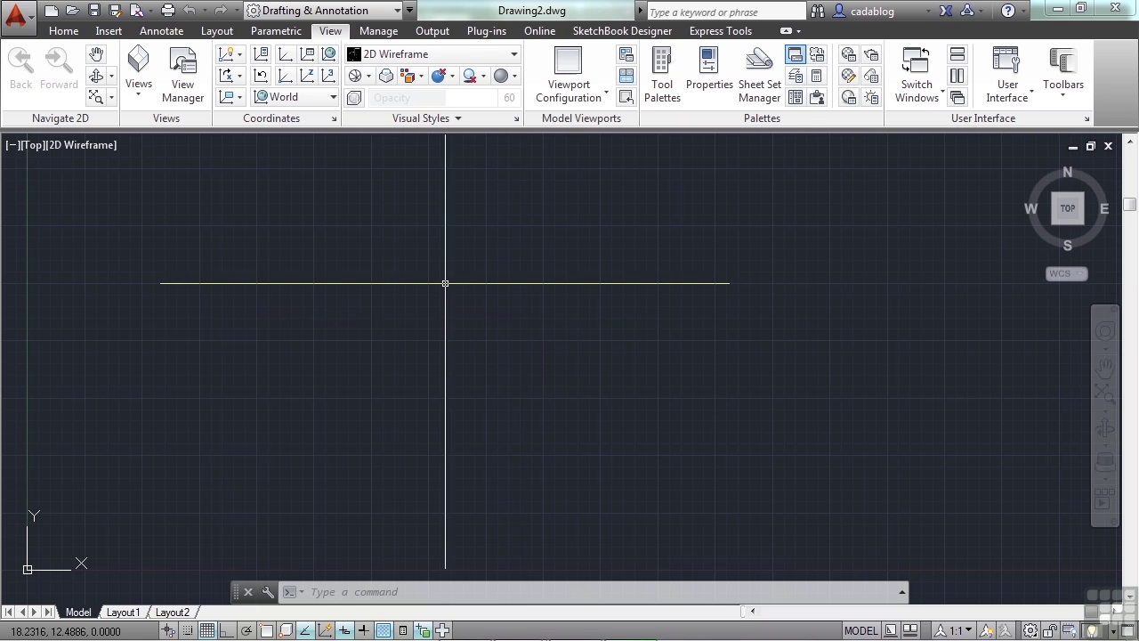
# In the drawing units, set the insertion scale to Inches and the length type to Architectural
pyautogui.click(17, 16)
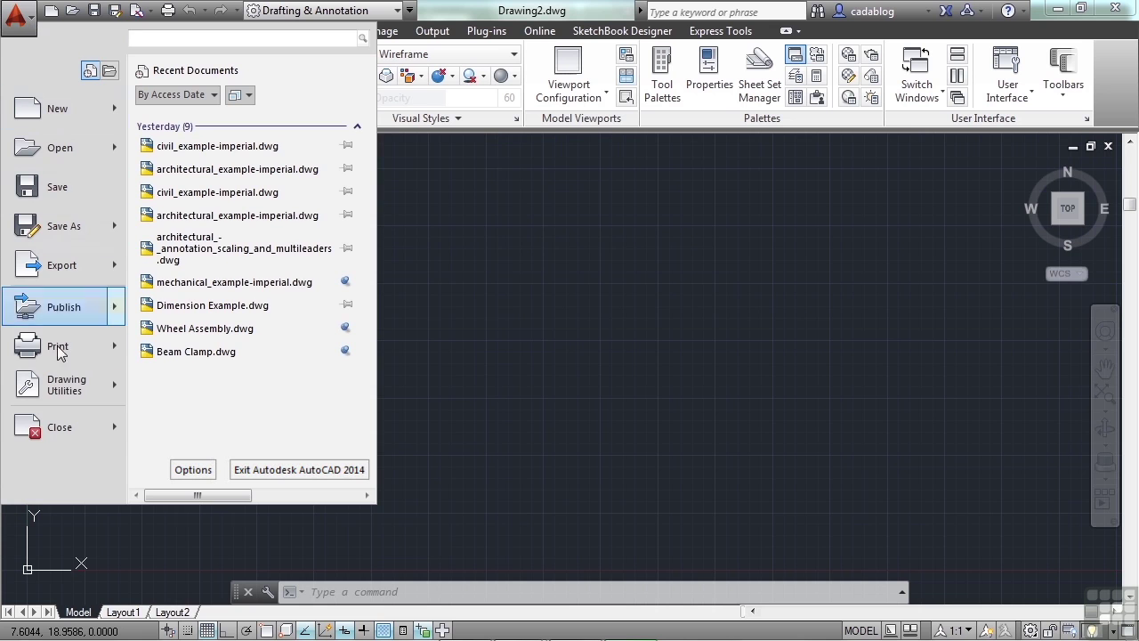
pyautogui.moveTo(75, 394)
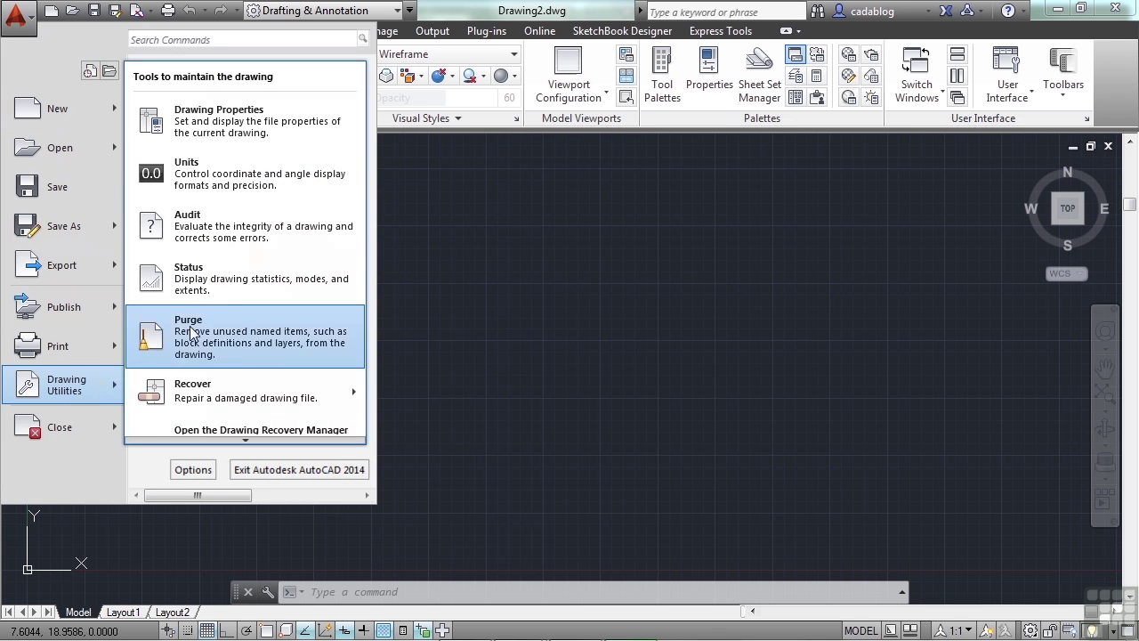
pyautogui.click(224, 185)
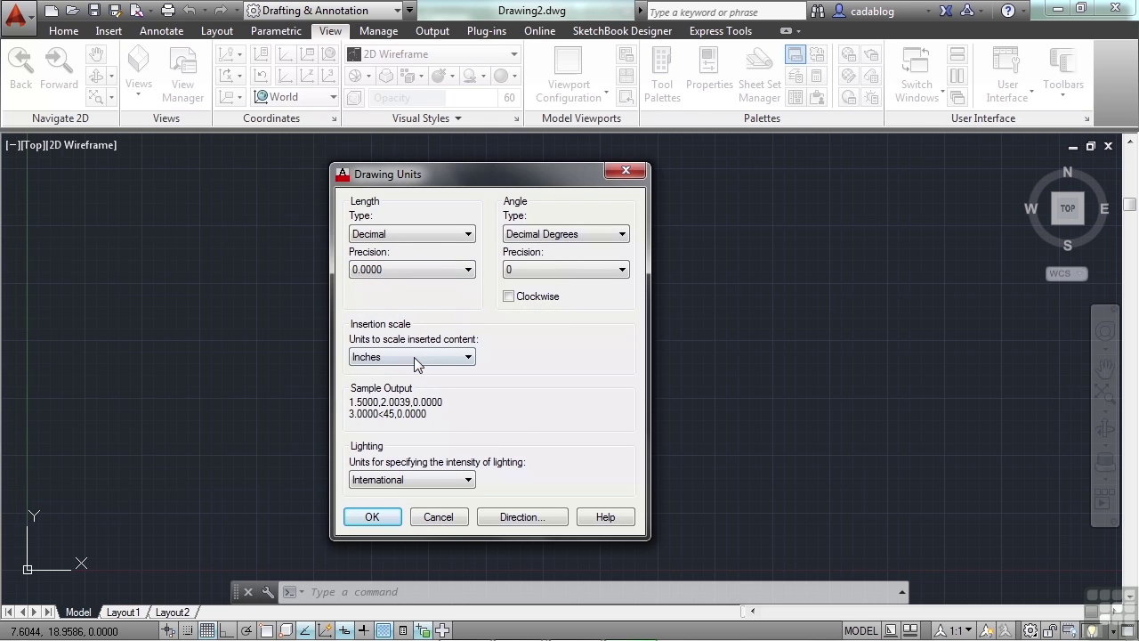
pyautogui.moveTo(426, 363)
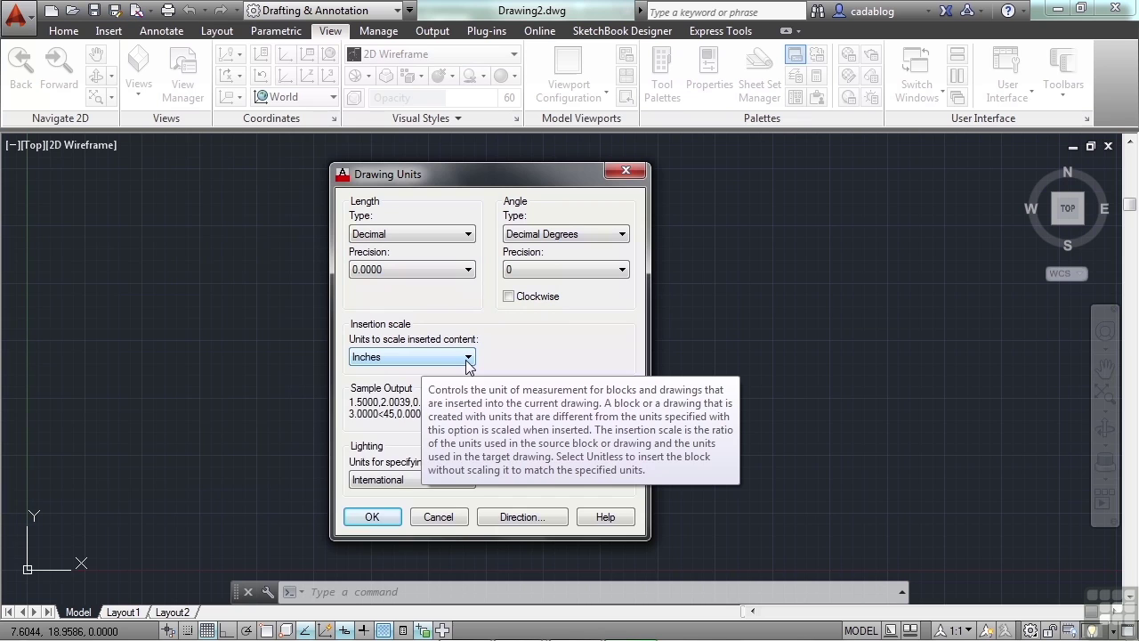
pyautogui.click(468, 359)
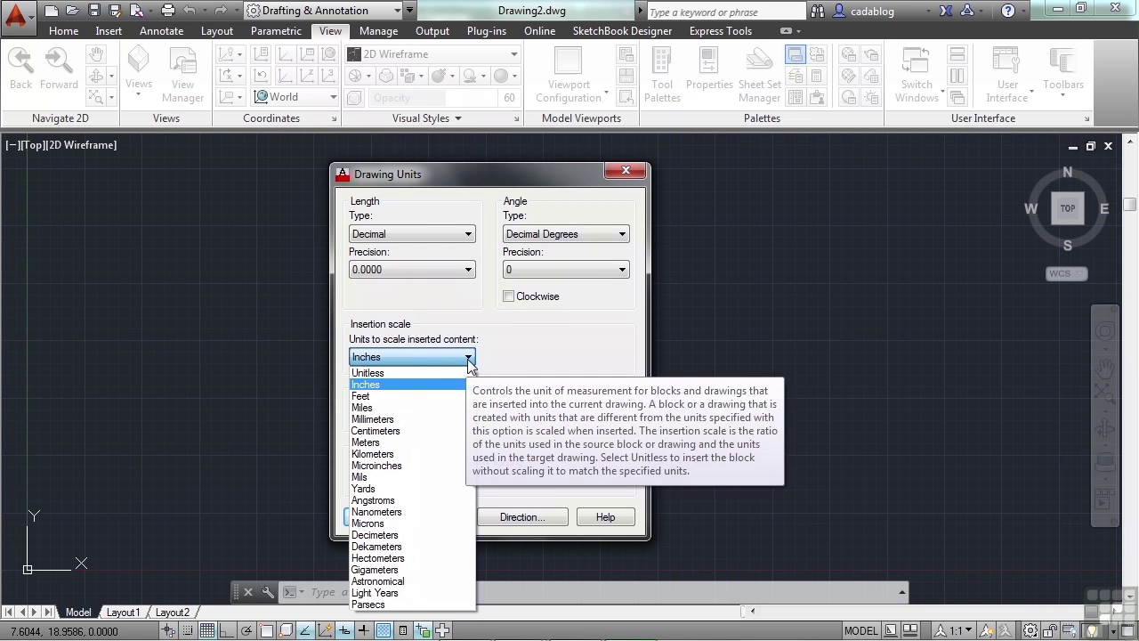
pyautogui.click(383, 385)
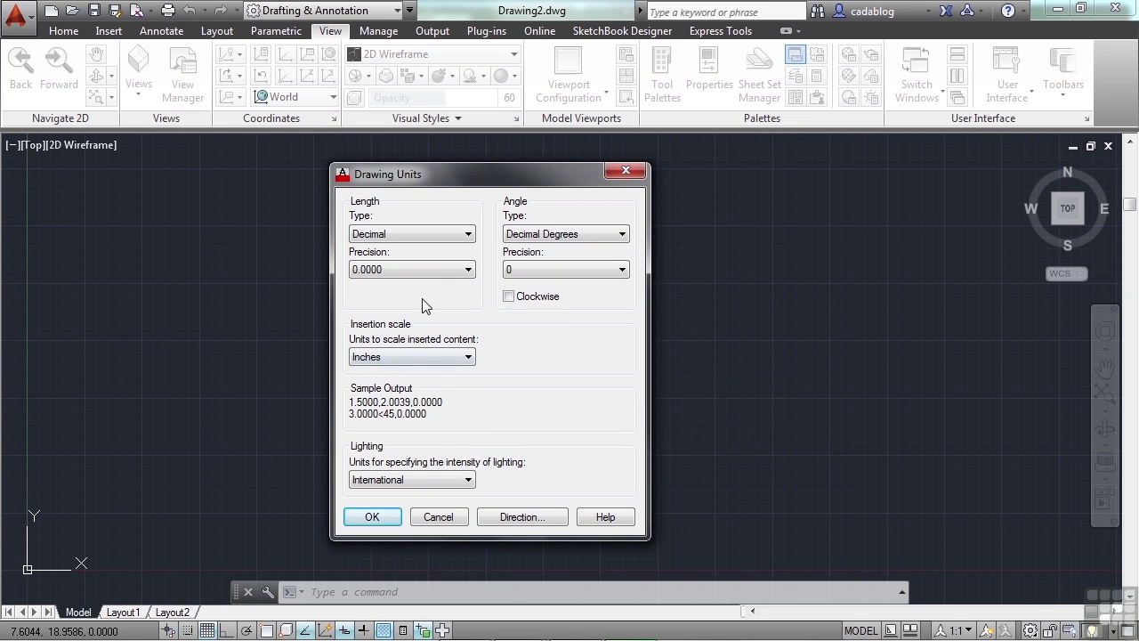
pyautogui.click(459, 234)
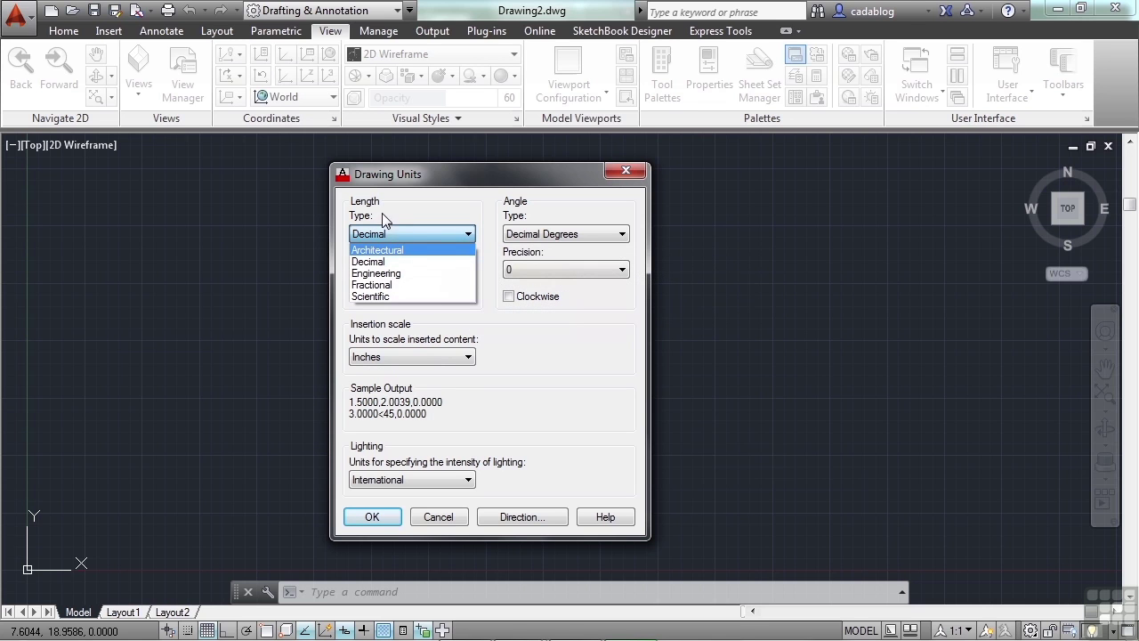
pyautogui.click(413, 258)
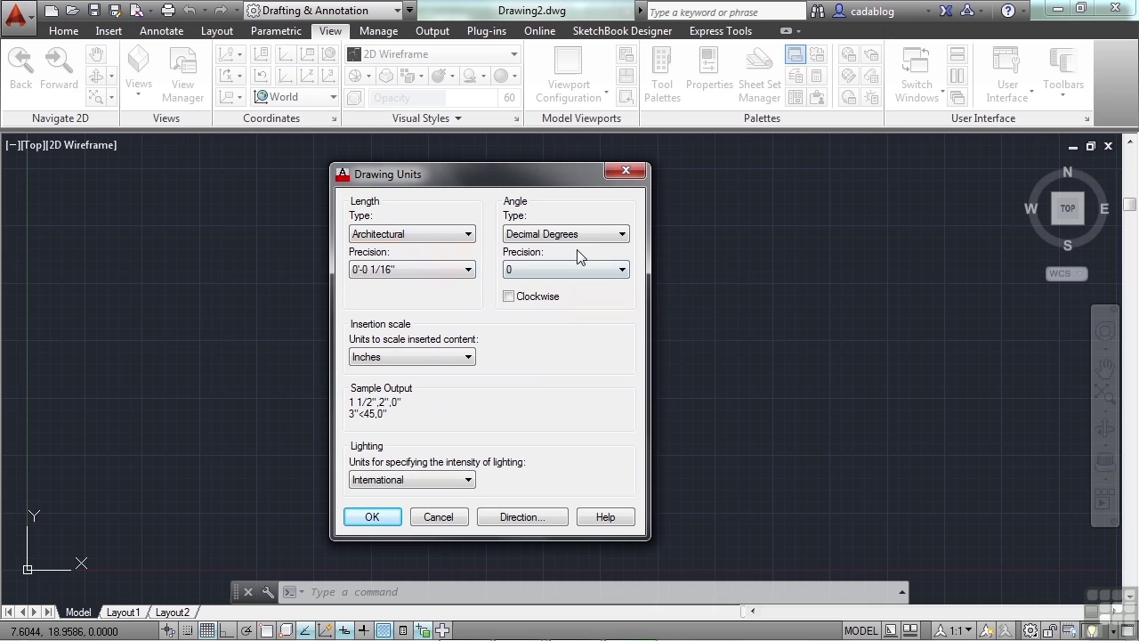
# Set the angle type to Decimal Degrees with a precision of 0.0 and apply the drawing units
pyautogui.click(614, 240)
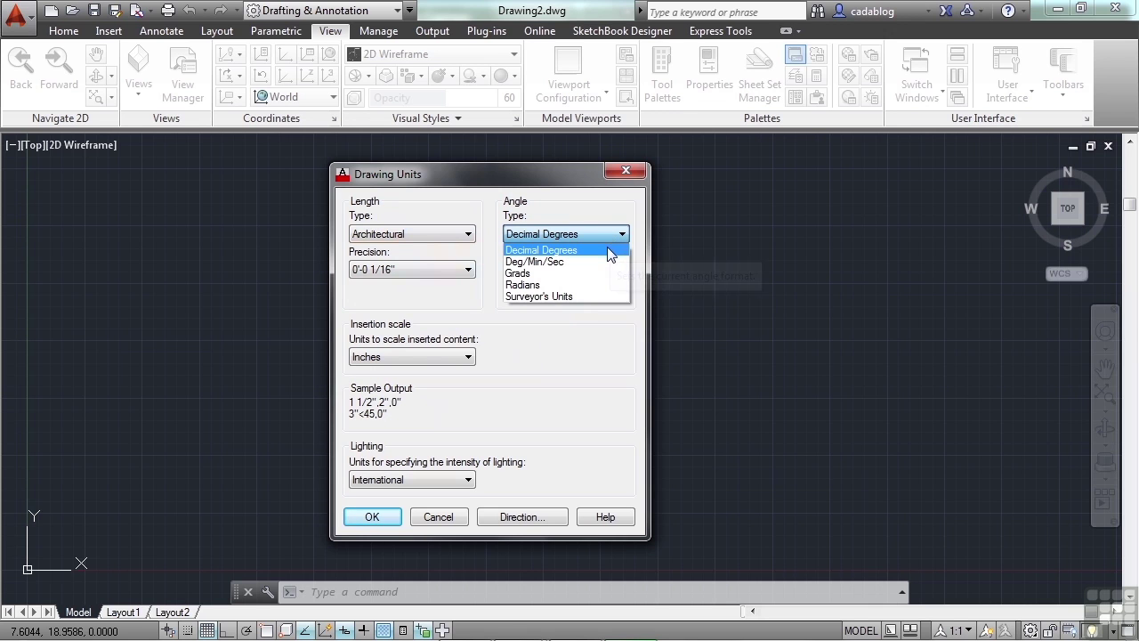
pyautogui.click(611, 247)
pyautogui.click(619, 270)
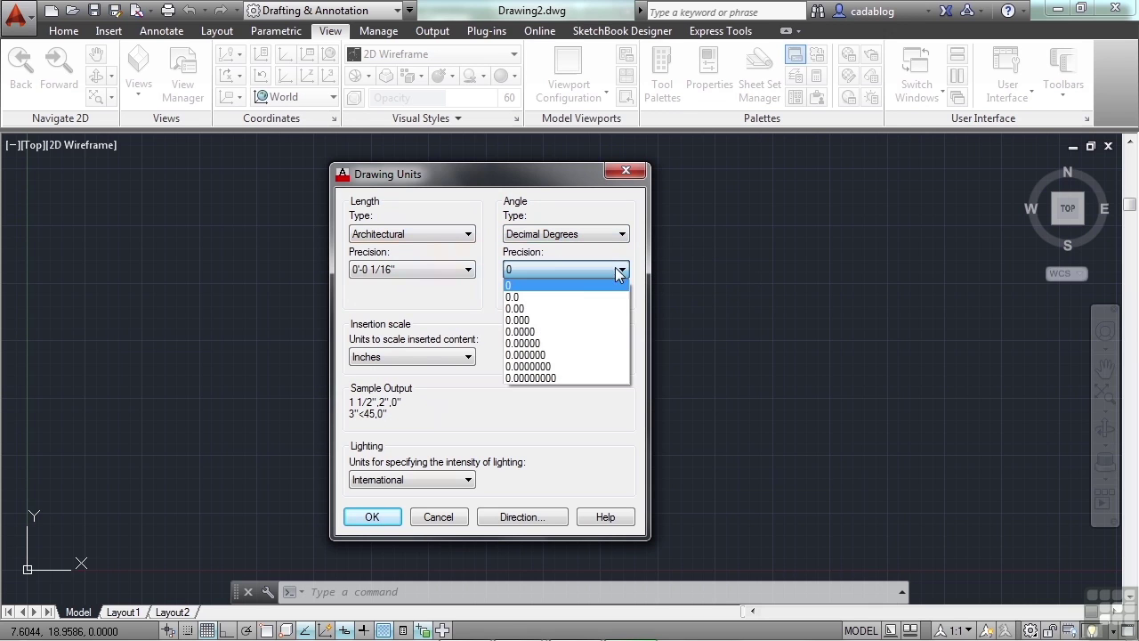
pyautogui.click(569, 298)
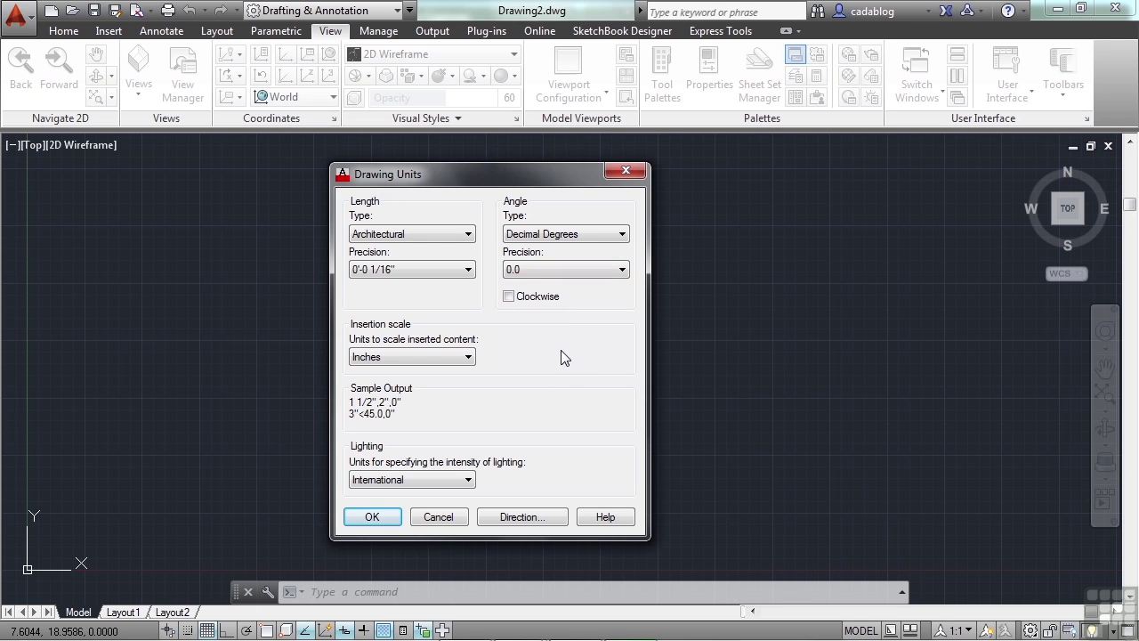
pyautogui.click(373, 518)
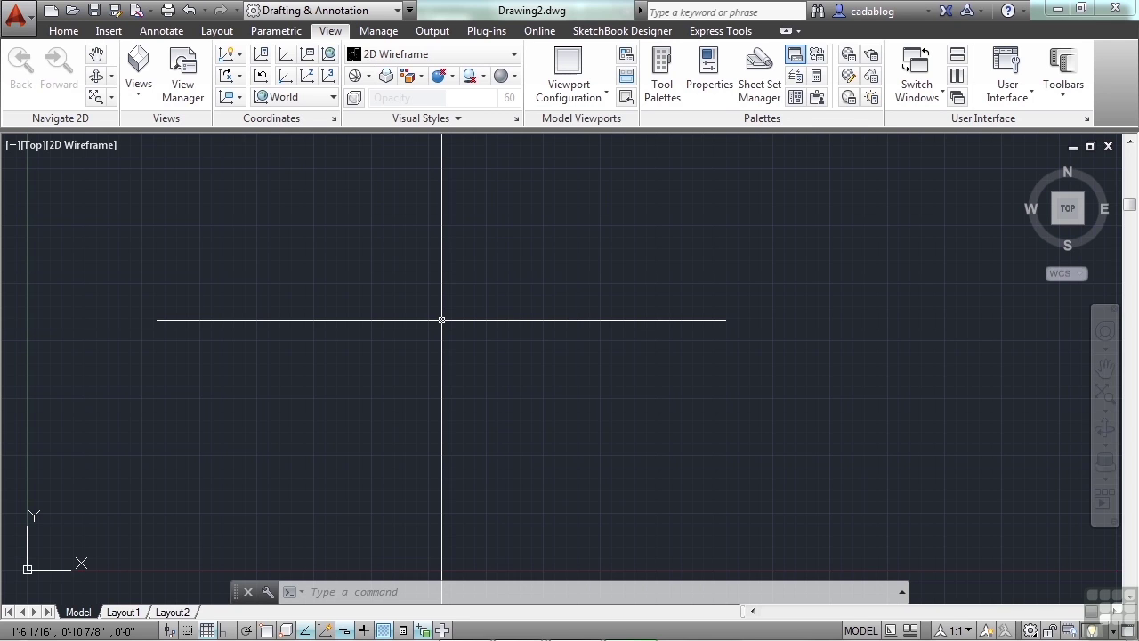
# While saving the drawing, open the online options and set automatic cloud storage to Only for documents that I select
pyautogui.click(33, 26)
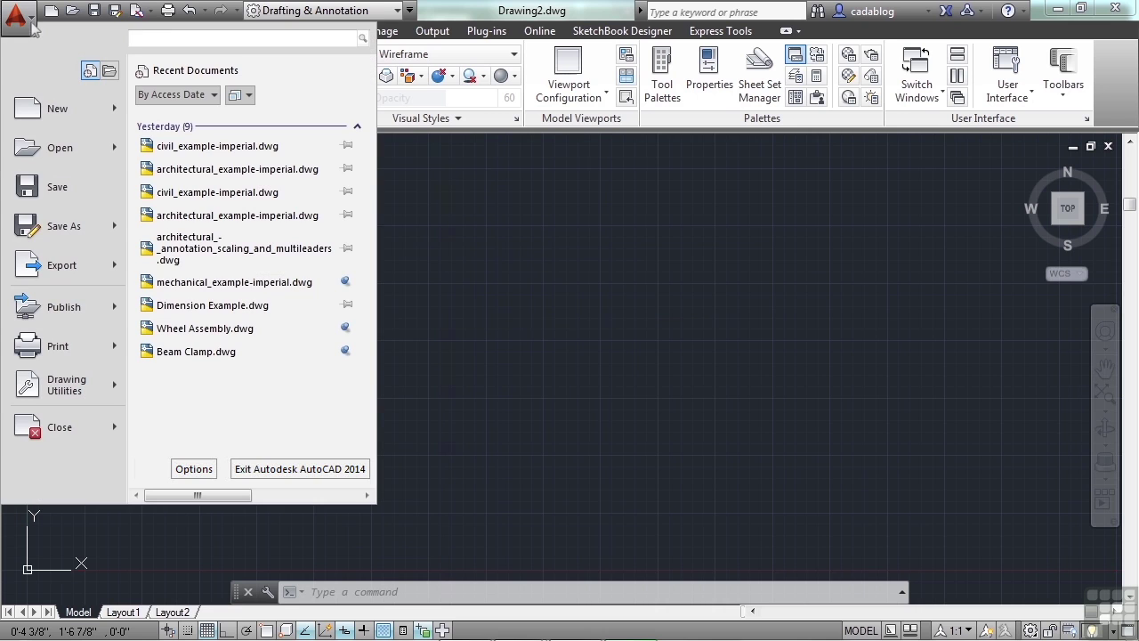
pyautogui.click(63, 188)
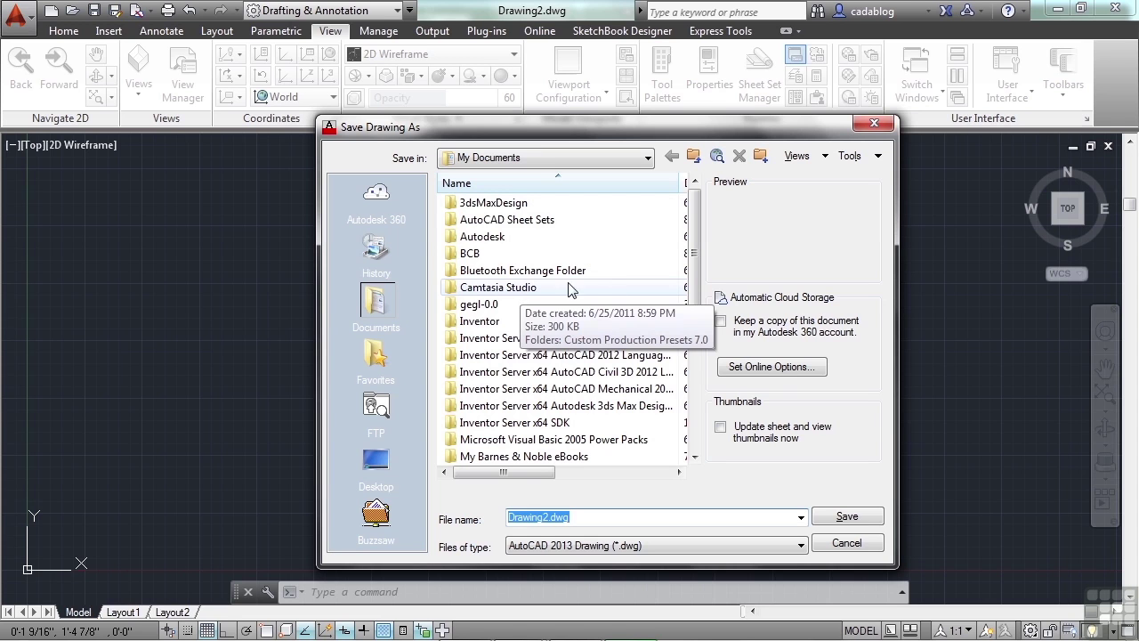
pyautogui.click(797, 370)
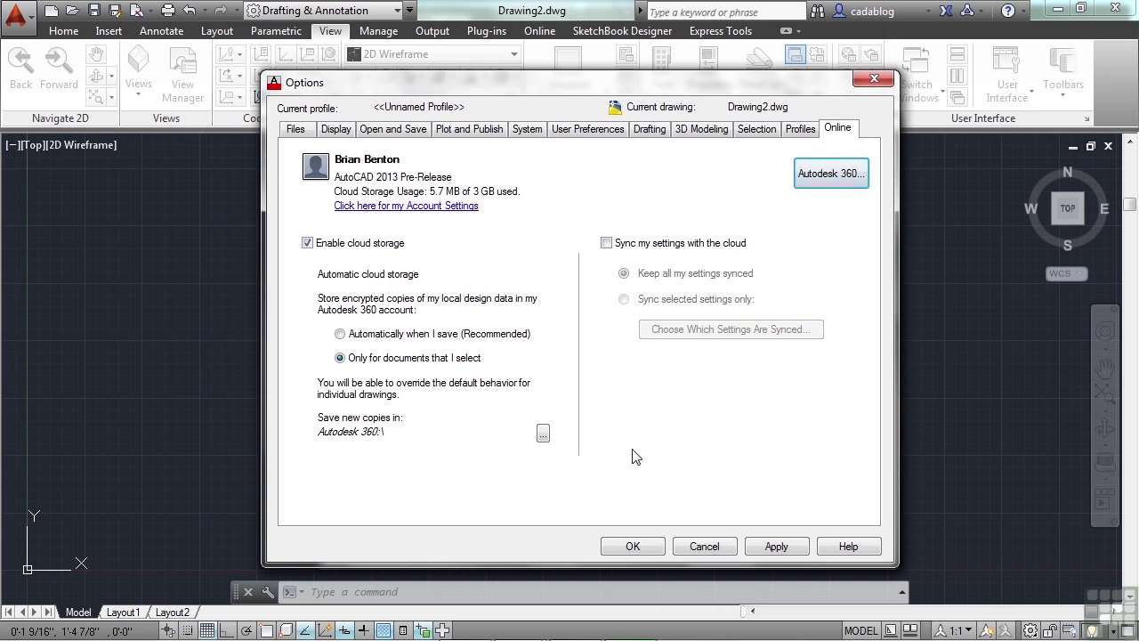
pyautogui.click(397, 335)
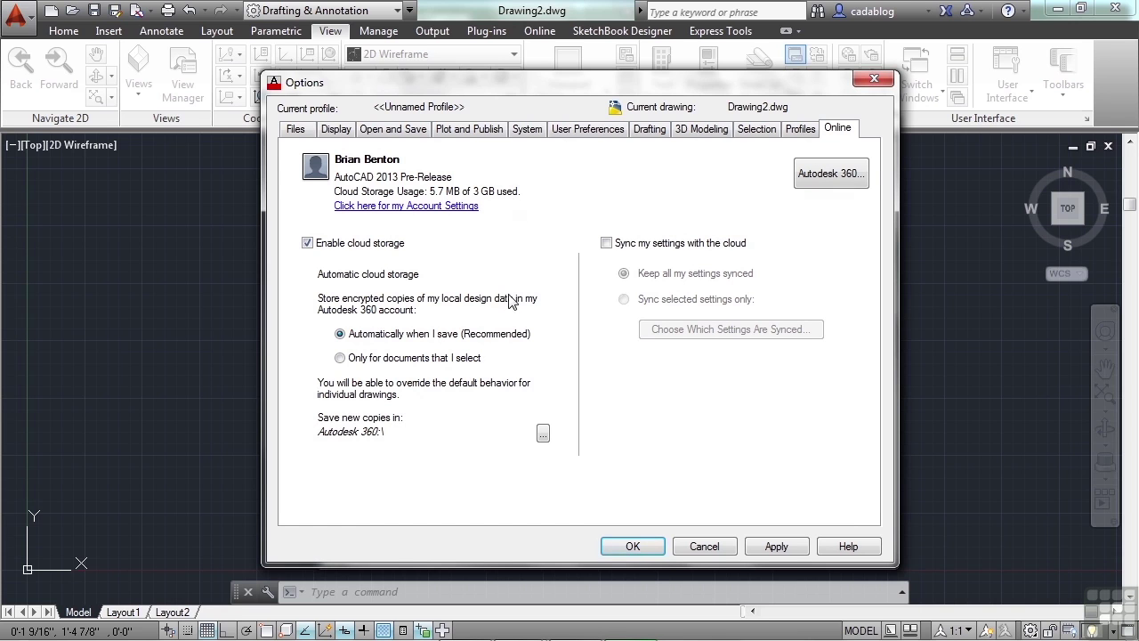
pyautogui.click(402, 360)
pyautogui.click(417, 336)
pyautogui.click(397, 361)
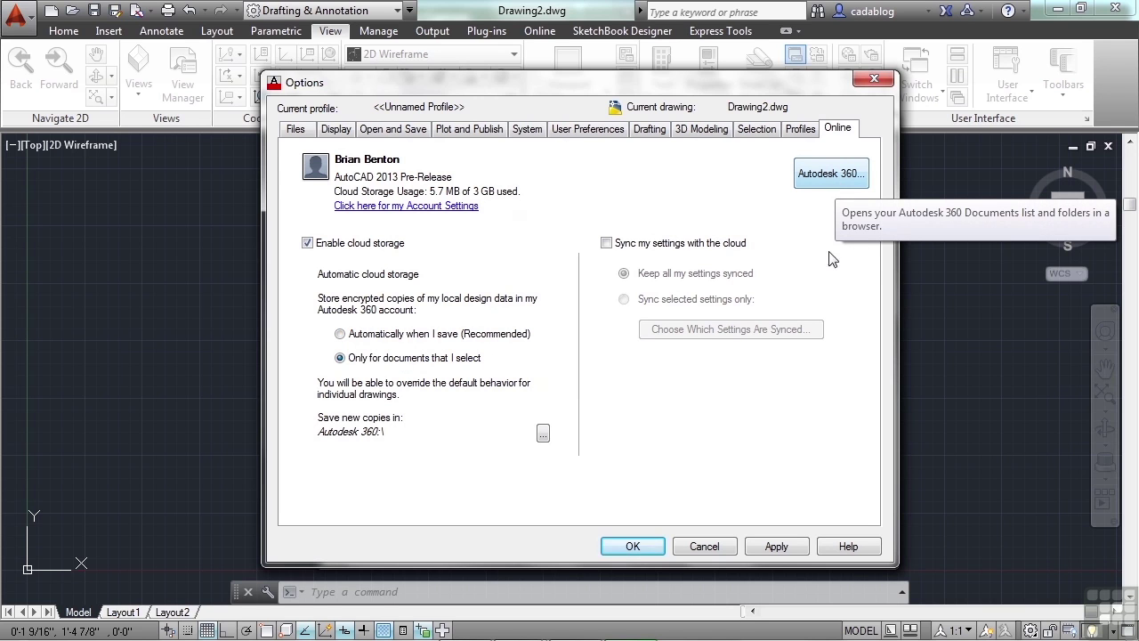
pyautogui.click(631, 546)
# Save the drawing to the Autodesk 360 storage under the file name Chapter 4 Project.dwg
pyautogui.hotkey('ctrl', 's')
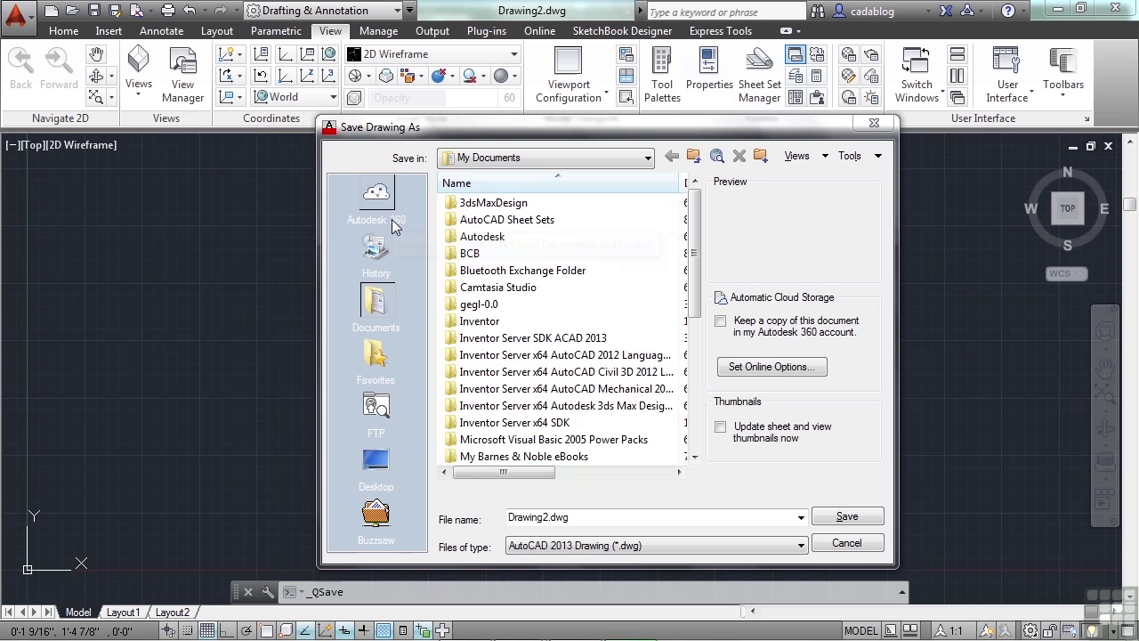
pyautogui.click(384, 195)
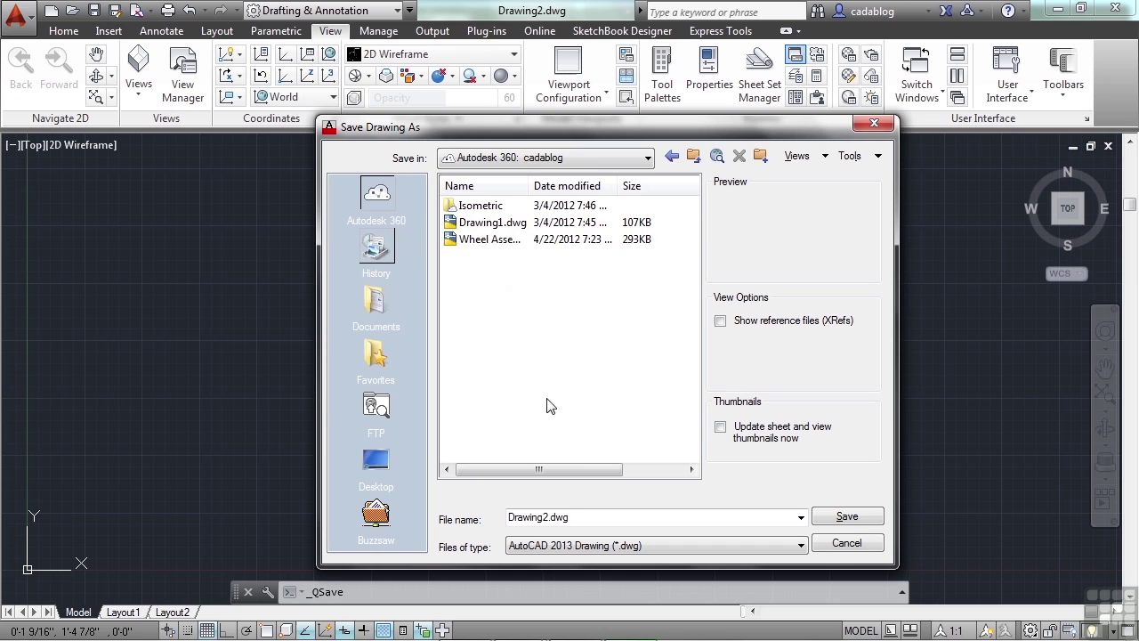
pyautogui.click(546, 519)
pyautogui.doubleClick(545, 520)
pyautogui.doubleClick(546, 520)
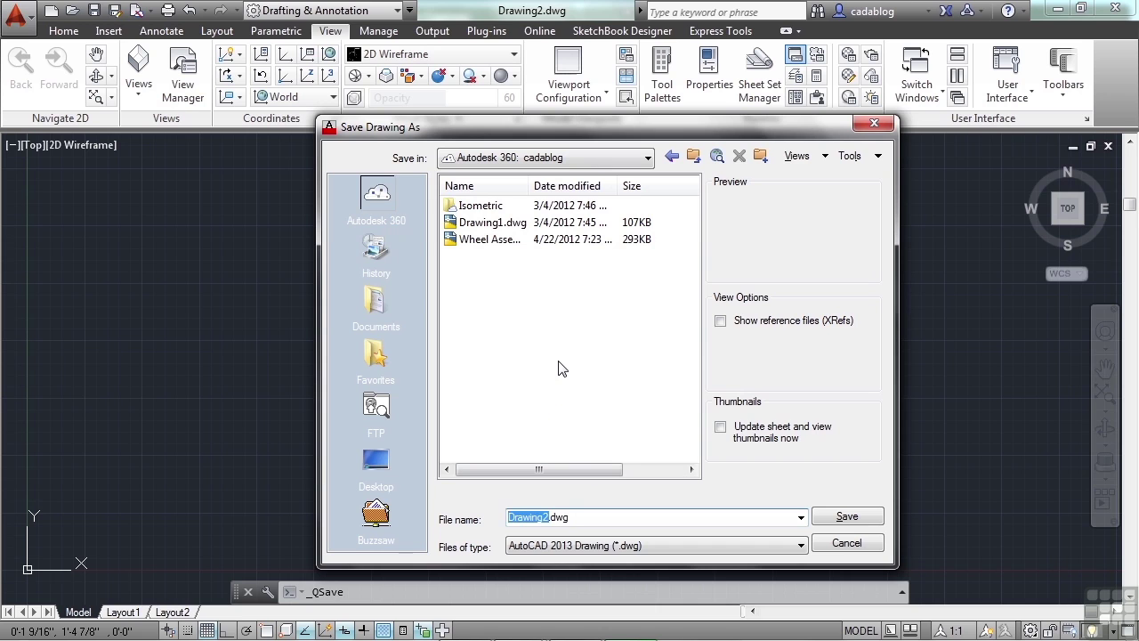
pyautogui.write('Chapter 4 Project')
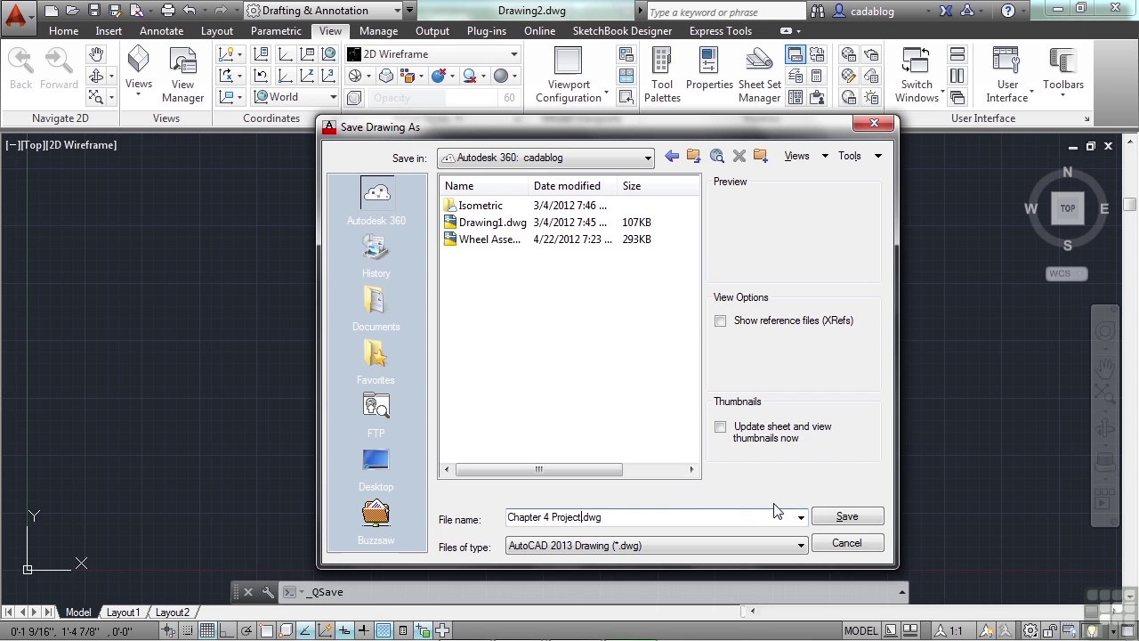
pyautogui.click(848, 517)
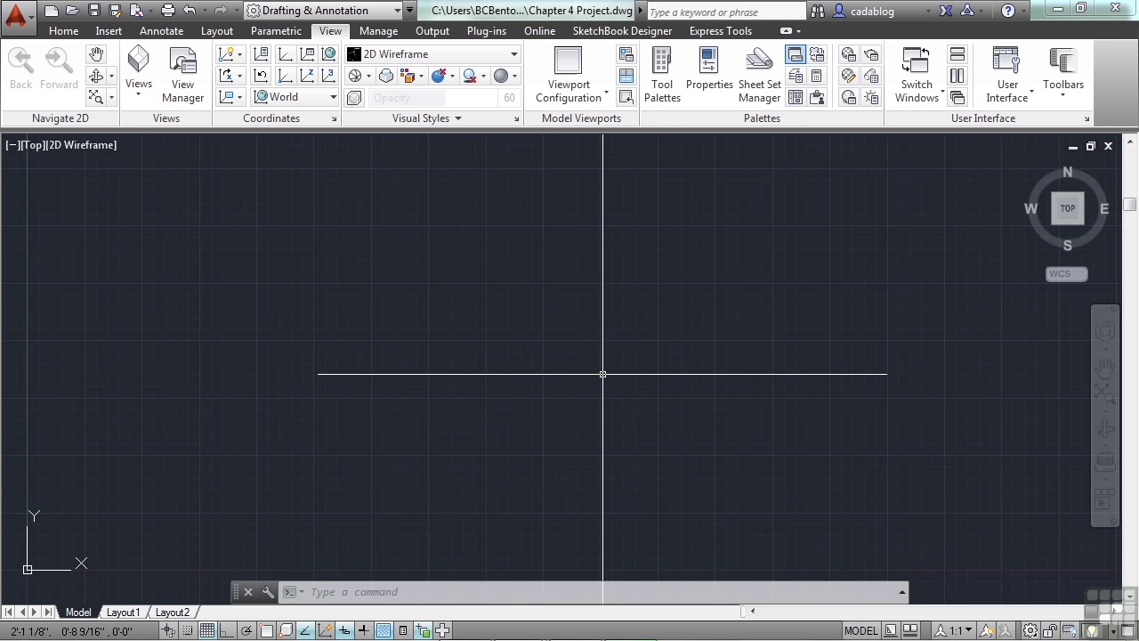
pyautogui.click(540, 31)
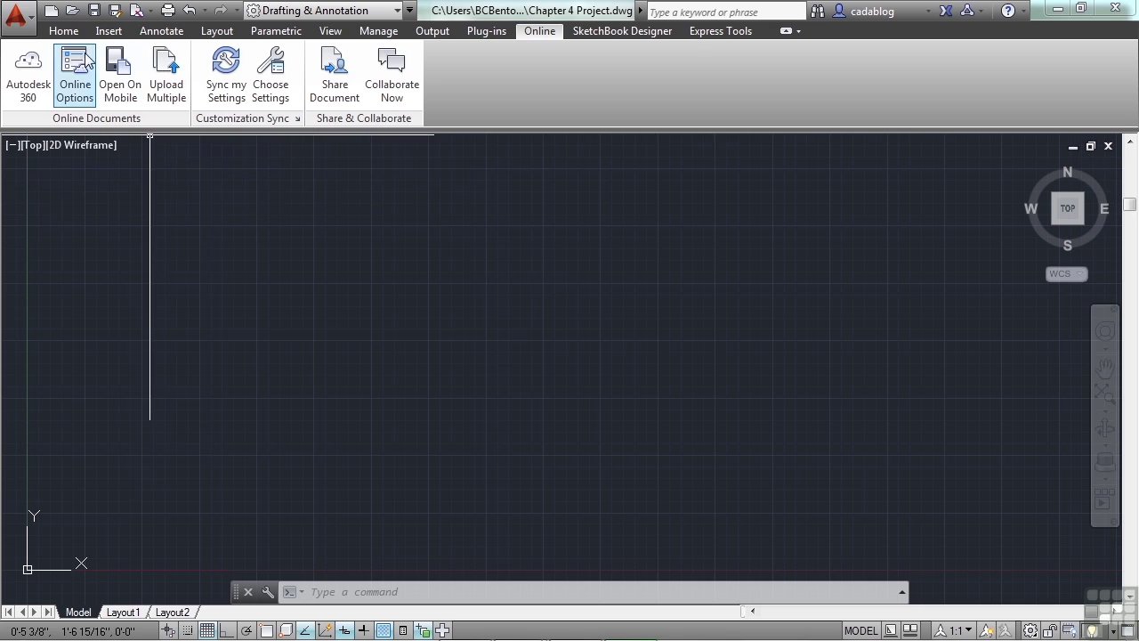
# Draw a rectangle about 1'-0 5/8" wide and 7 9/16" high near the middle of the drawing area
pyautogui.click(63, 30)
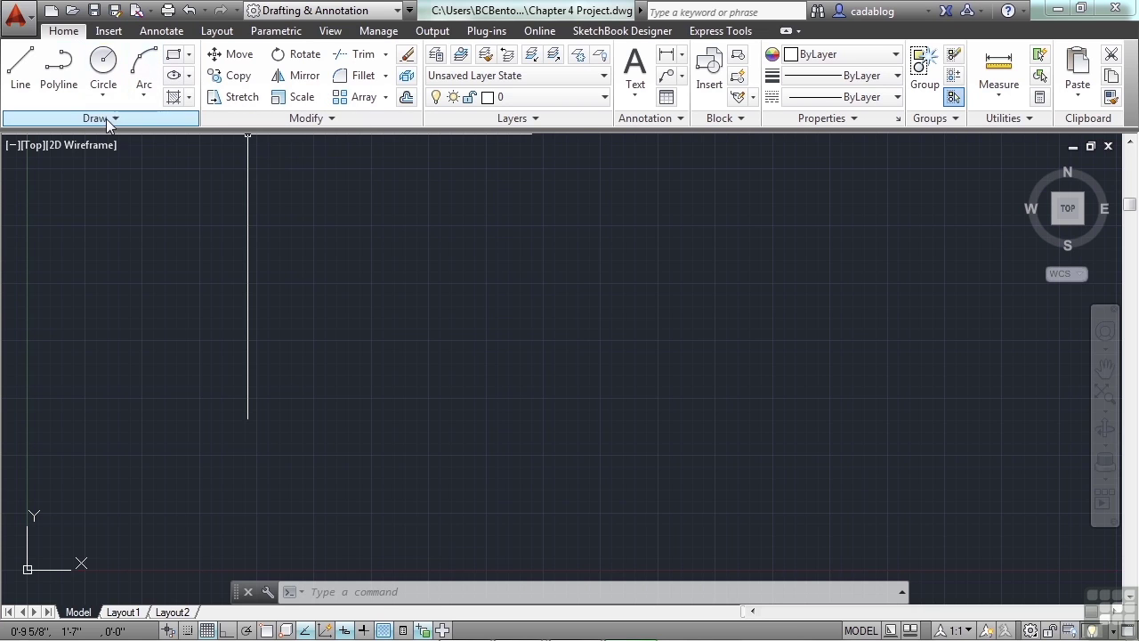
pyautogui.click(188, 56)
pyautogui.write('rec')
pyautogui.press('Return')
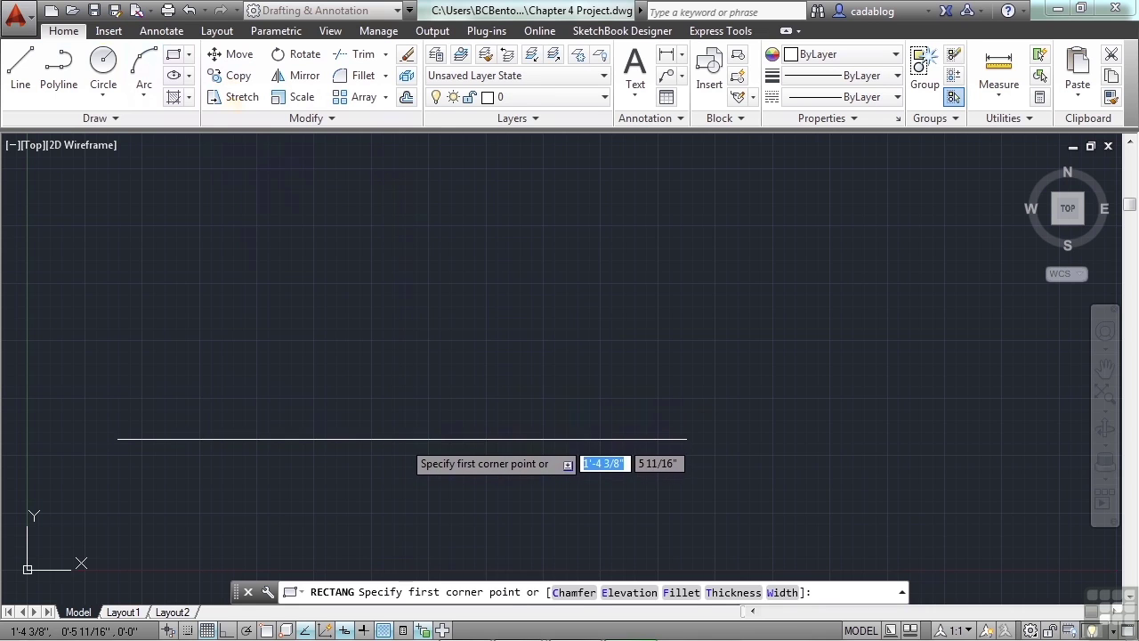
pyautogui.click(424, 399)
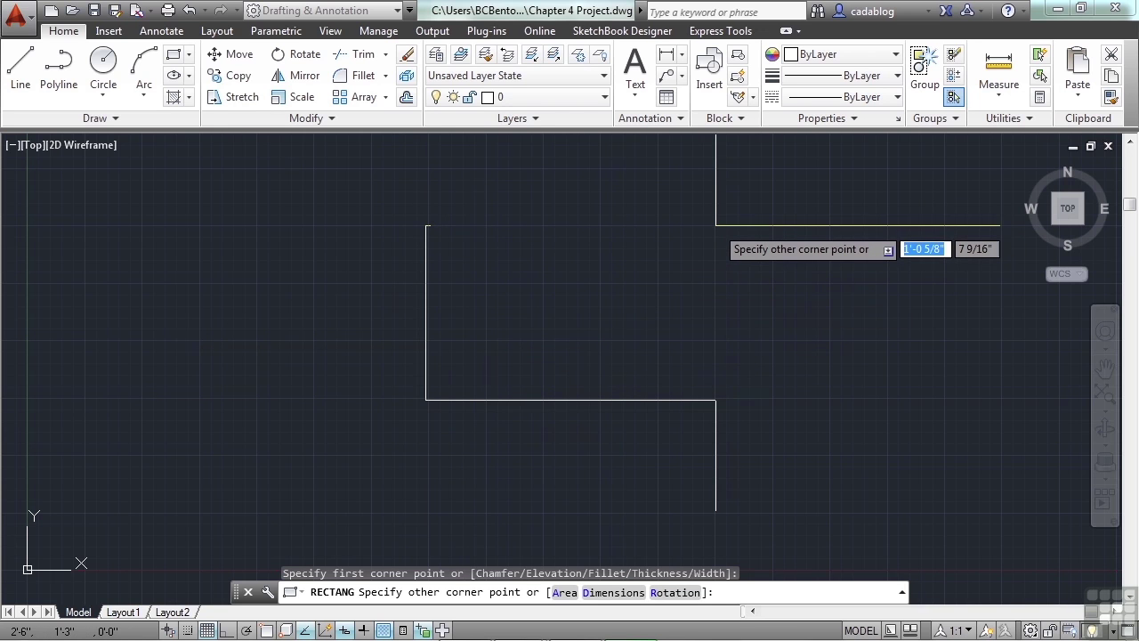
pyautogui.click(715, 226)
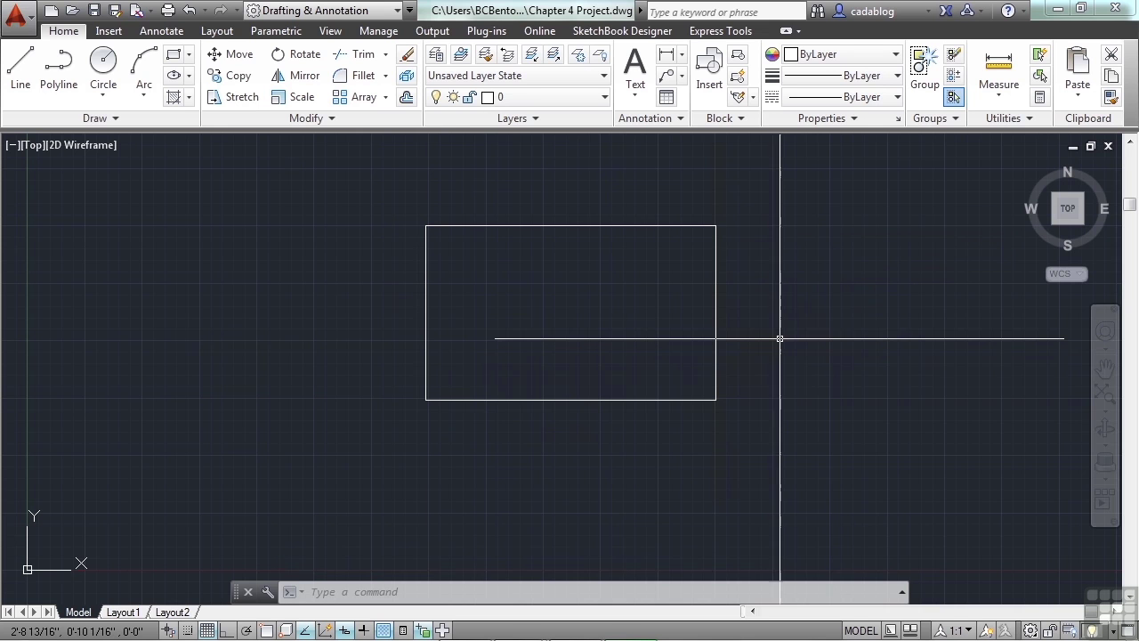
# Turn off the grid display behind the rectangle
pyautogui.moveTo(775, 332); pyautogui.dragTo(780, 369, button='middle')
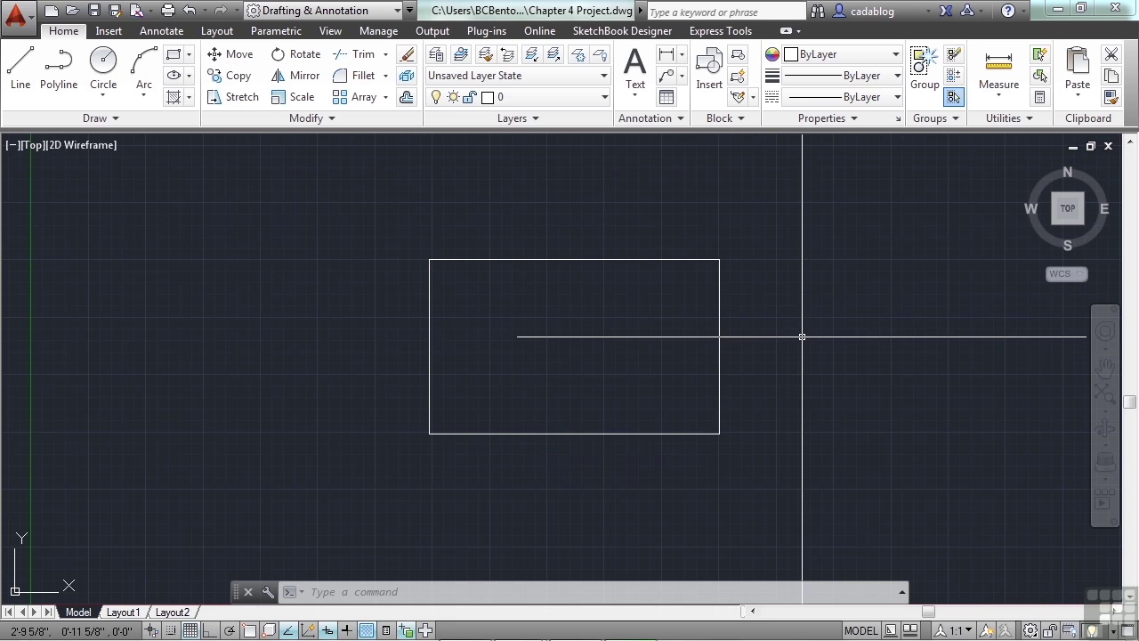
pyautogui.click(191, 630)
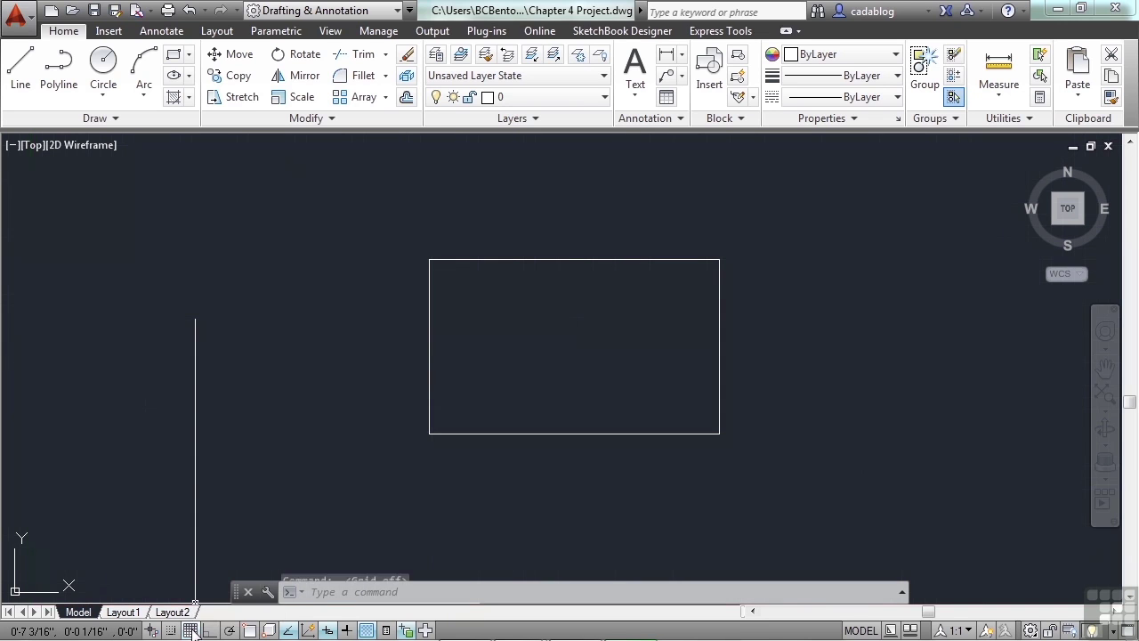
# Toggle the grid display in the drawing area and leave it switched on
pyautogui.click(191, 630)
pyautogui.click(191, 630)
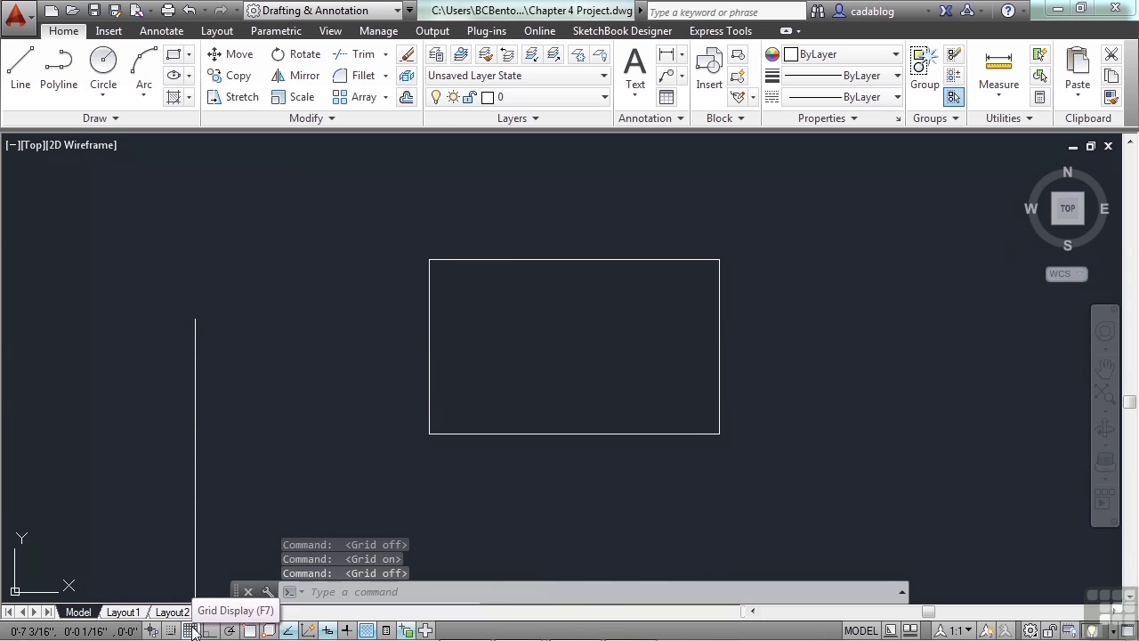
pyautogui.click(190, 629)
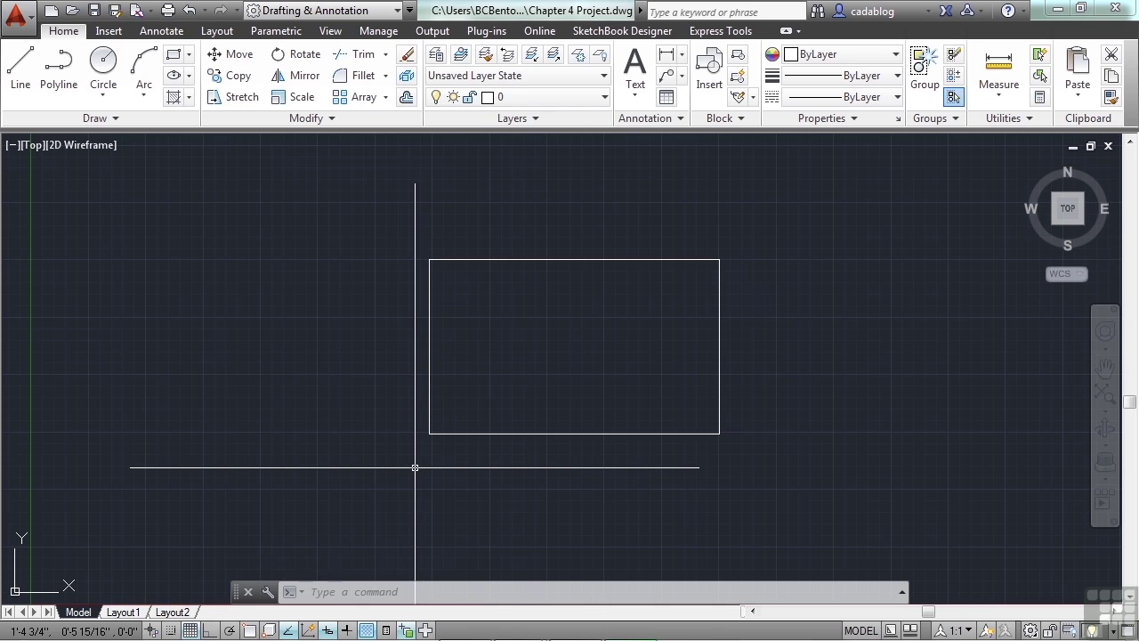
# Open the grid's drafting settings and look through the Polar Tracking, Object Snap and 3D Object Snap options
pyautogui.rightClick(195, 630)
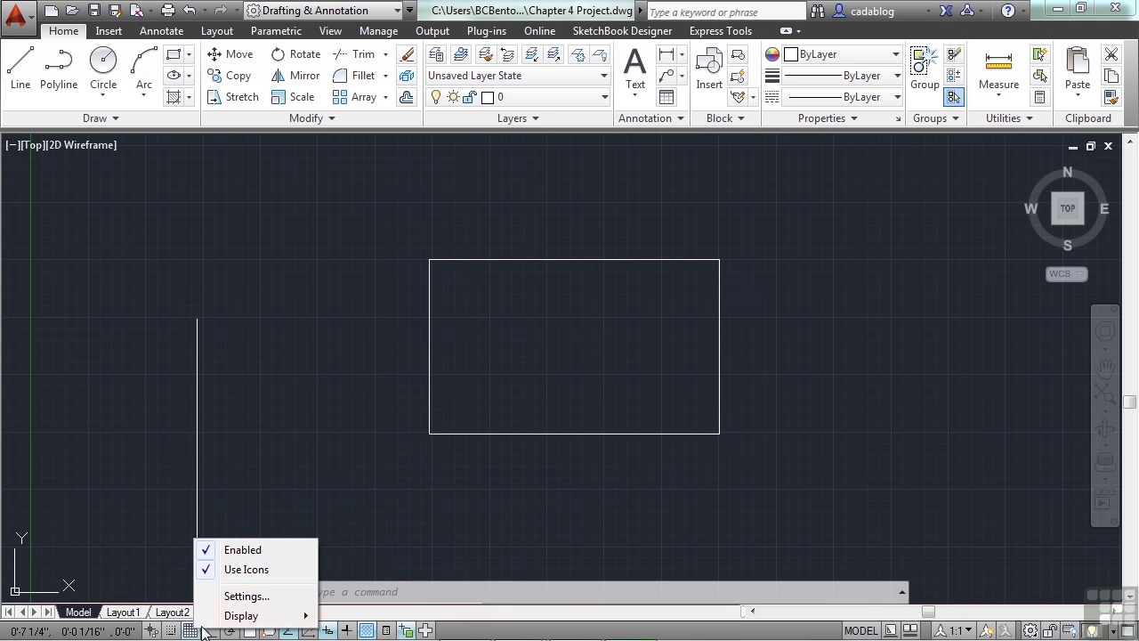
pyautogui.click(247, 596)
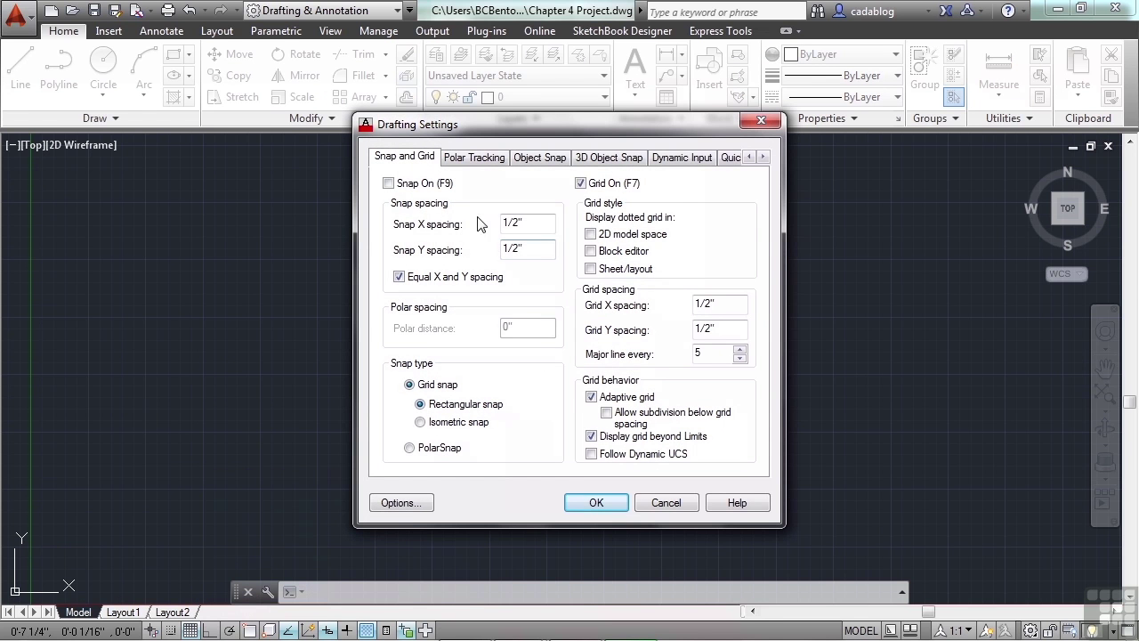
pyautogui.click(476, 159)
pyautogui.click(530, 160)
pyautogui.click(595, 165)
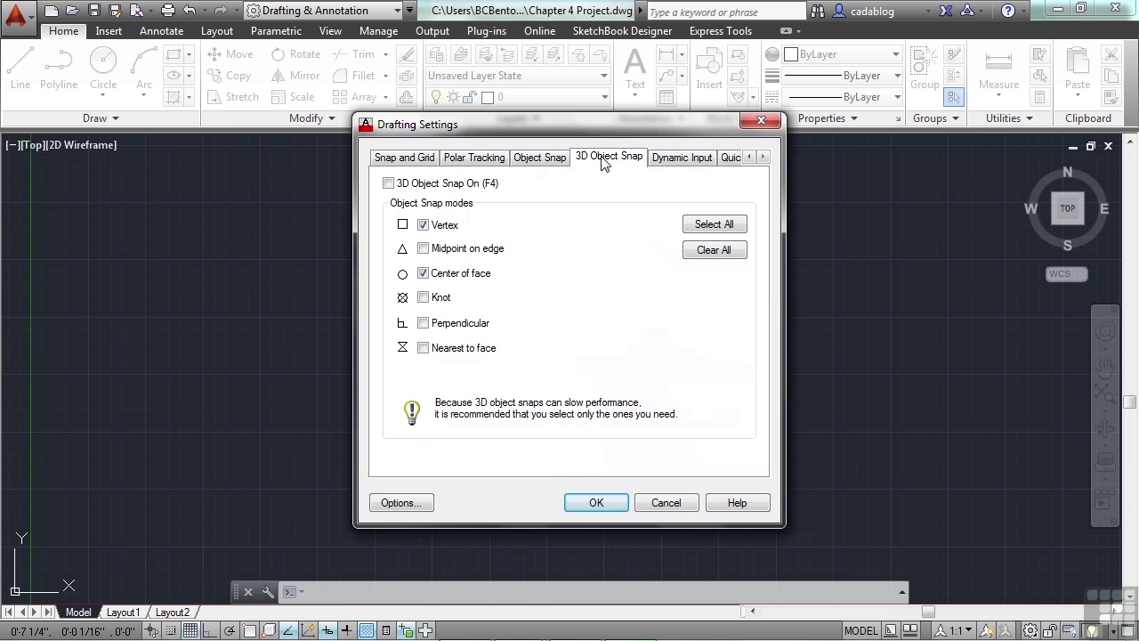
# Turn grid snap on and set the snap X and Y spacing to 10"
pyautogui.click(418, 160)
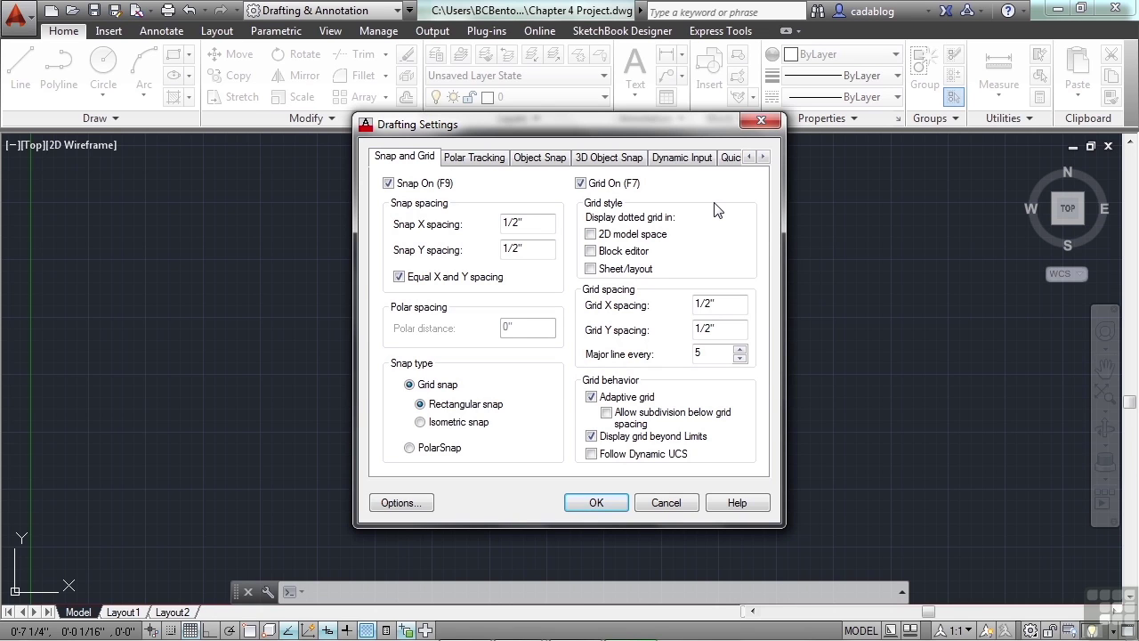
pyautogui.click(543, 224)
pyautogui.moveTo(516, 228); pyautogui.dragTo(499, 234)
pyautogui.write('10')
pyautogui.click(547, 250)
# Set the grid X and Y spacing to 10" and apply the drafting settings
pyautogui.click(724, 306)
pyautogui.moveTo(725, 302); pyautogui.dragTo(695, 305)
pyautogui.write('1')
pyautogui.click(717, 331)
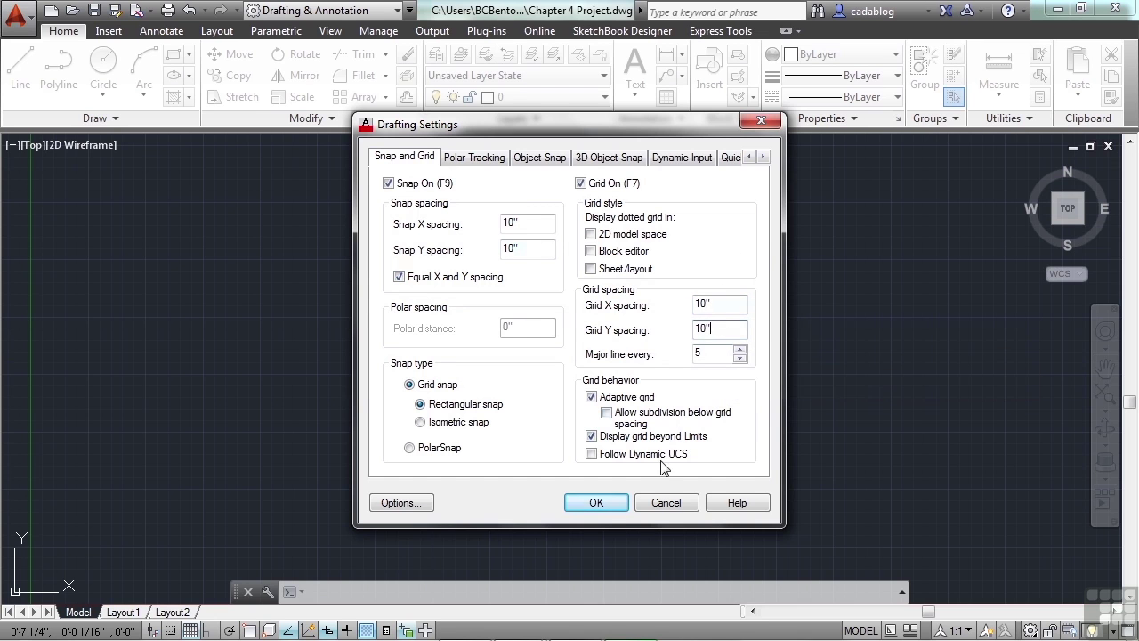
pyautogui.click(597, 503)
# Select the rectangle near the origin with a crossing window and delete it
pyautogui.scroll(-6, 623, 320)
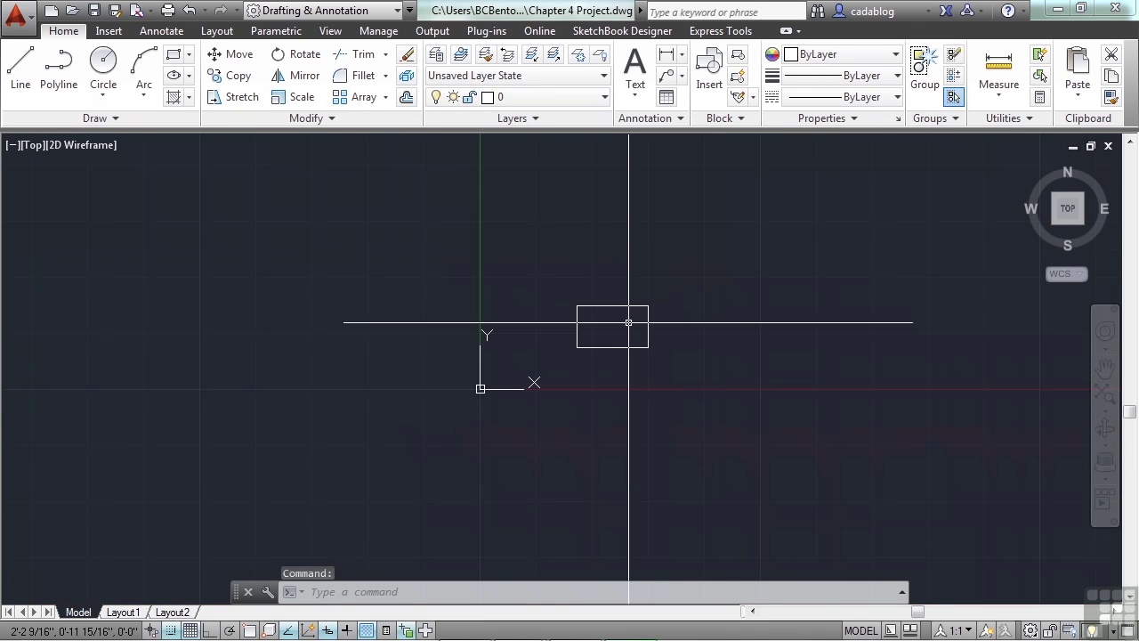
pyautogui.moveTo(620, 321)
pyautogui.mouseDown(button='middle')
pyautogui.moveTo(658, 335)
pyautogui.moveTo(604, 378)
pyautogui.mouseUp(button='middle')
pyautogui.doubleClick(153, 630)
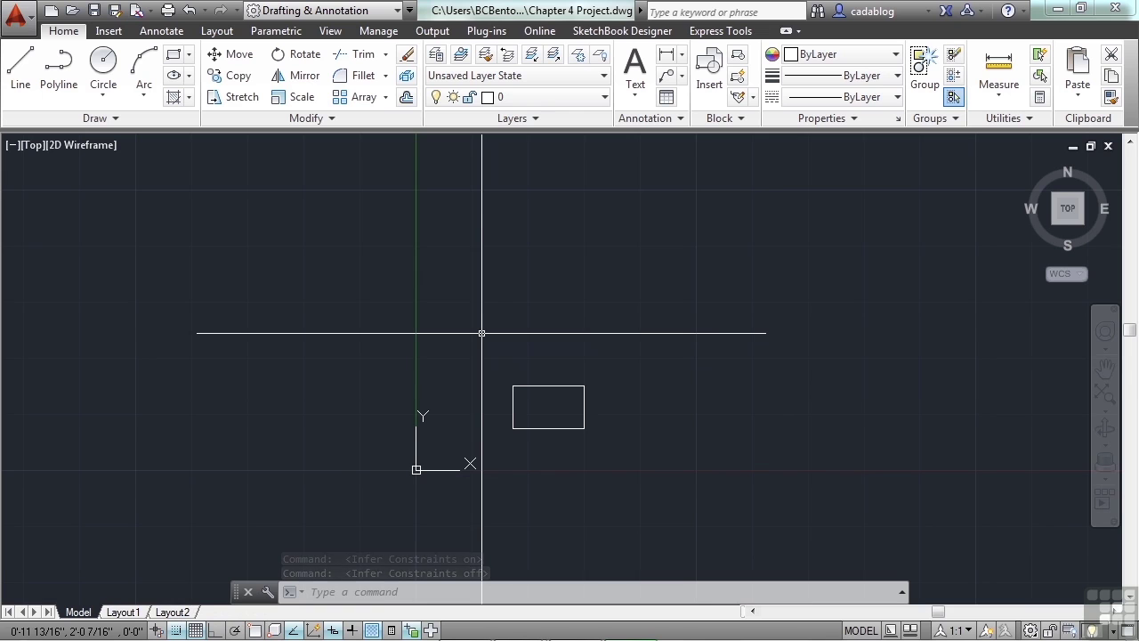
pyautogui.click(631, 338)
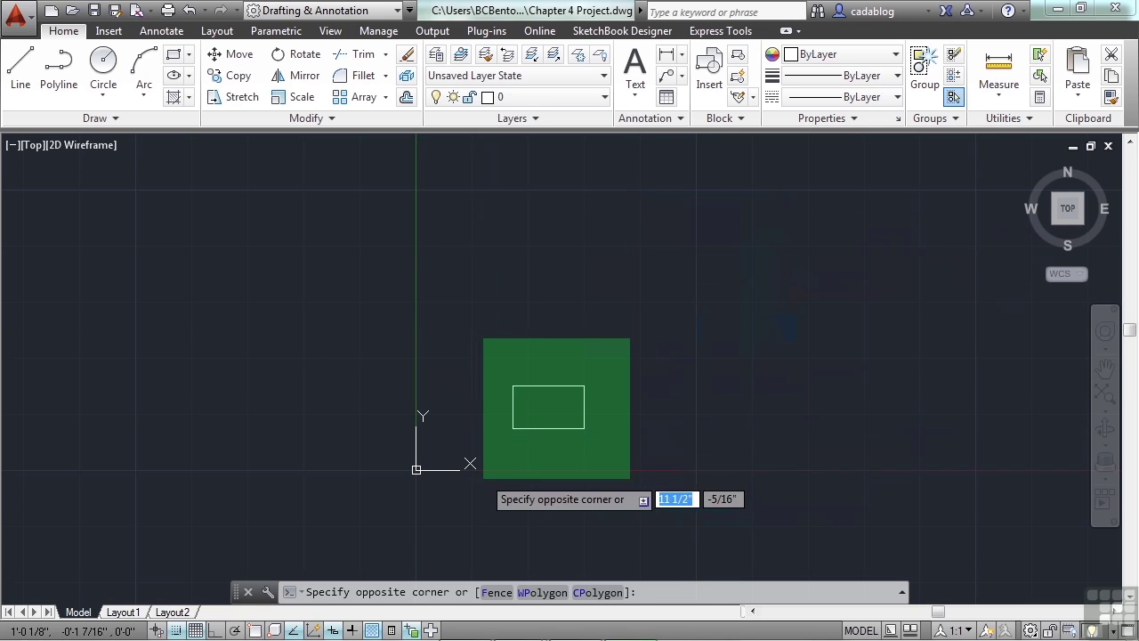
pyautogui.click(485, 471)
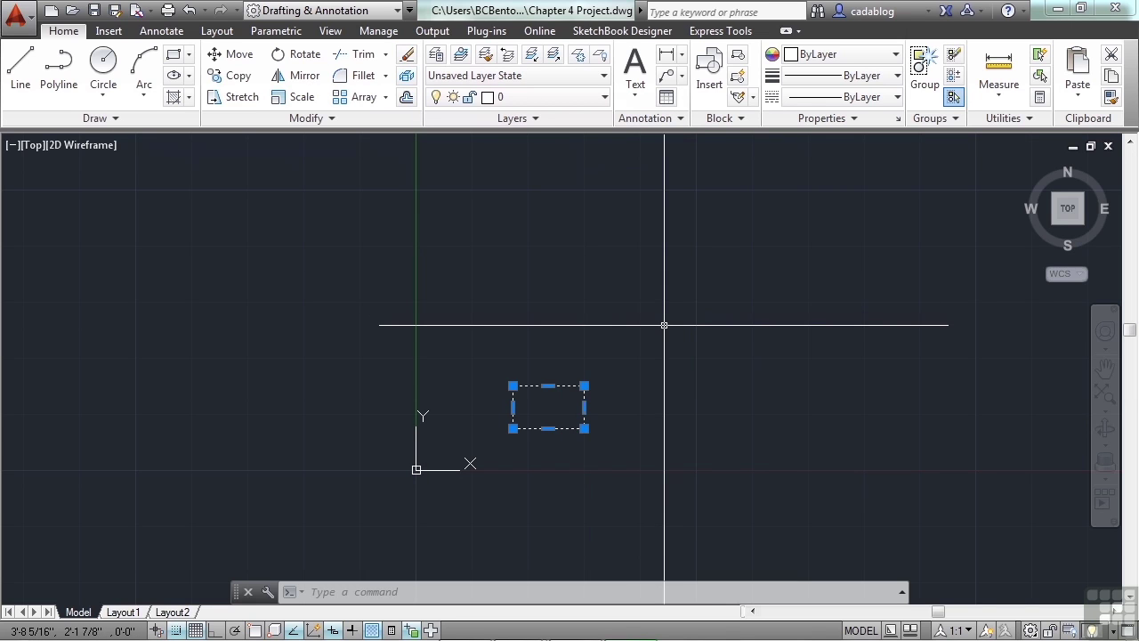
pyautogui.press('Delete')
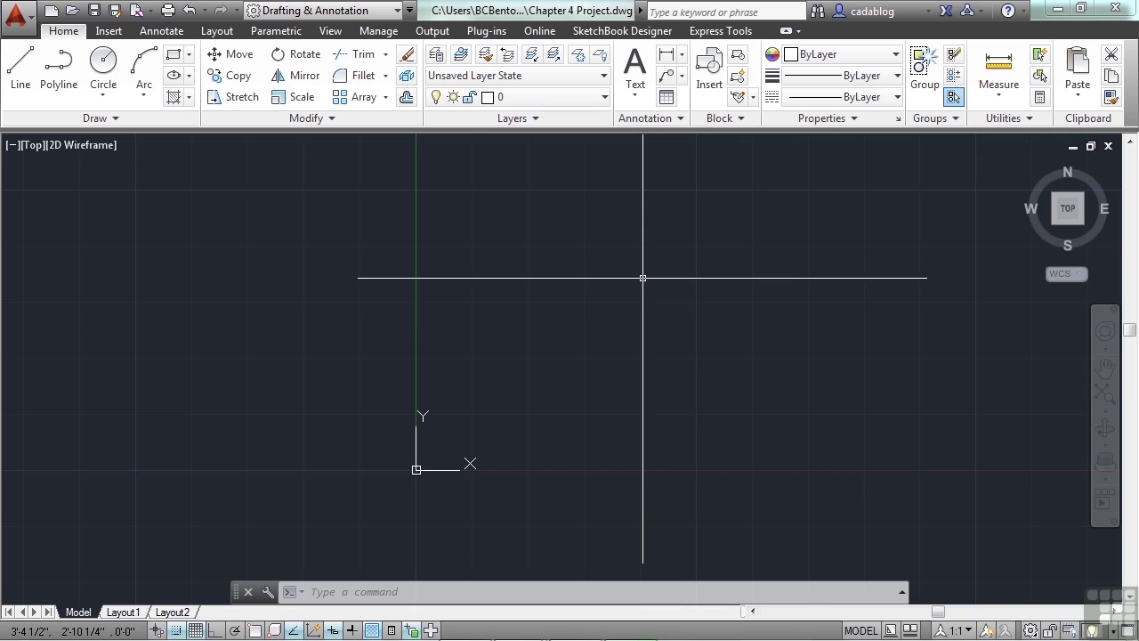
# Zoom to the drawing's extents, zoom out as far as possible, and regenerate the whole model with REA
pyautogui.middleClick(591, 289)
pyautogui.middleClick(591, 289)
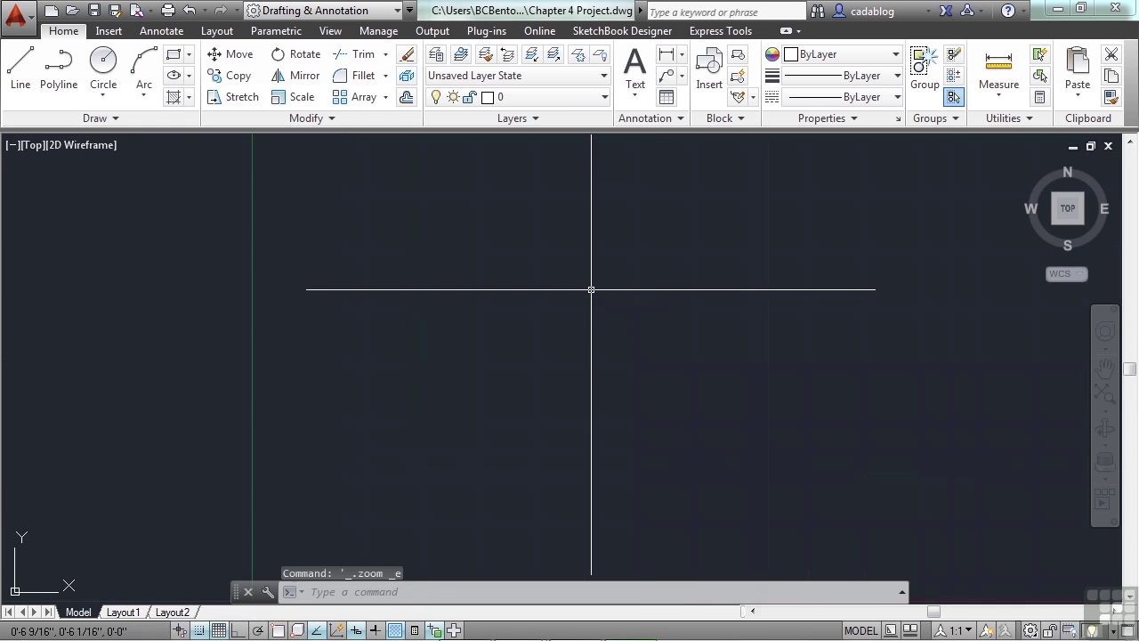
pyautogui.scroll(-2, 620, 373)
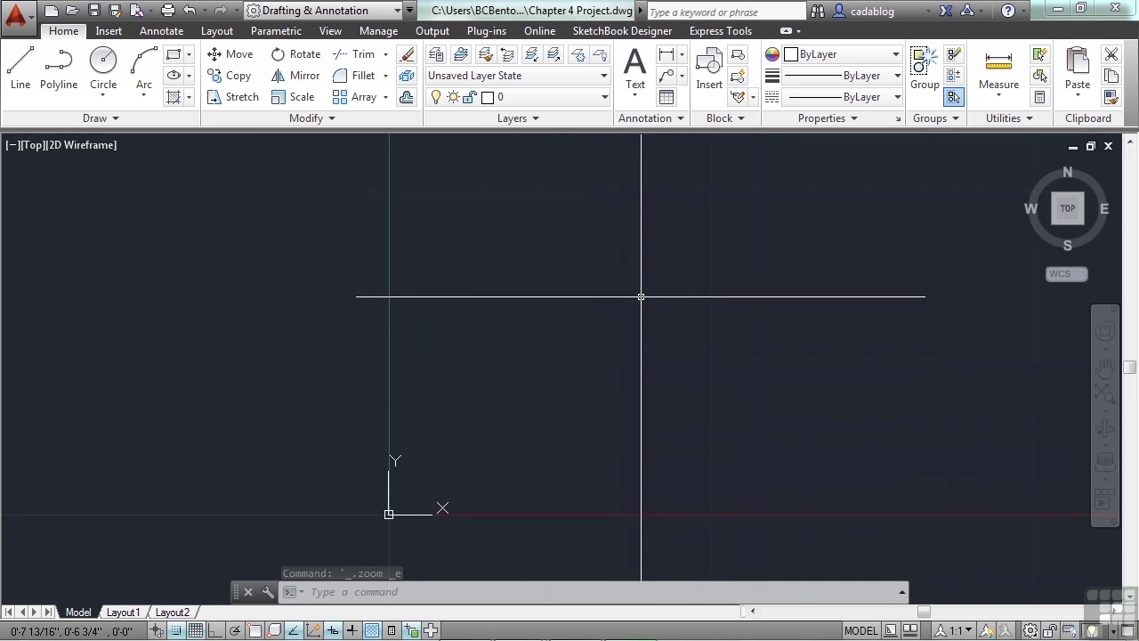
pyautogui.scroll(-2, 562, 334)
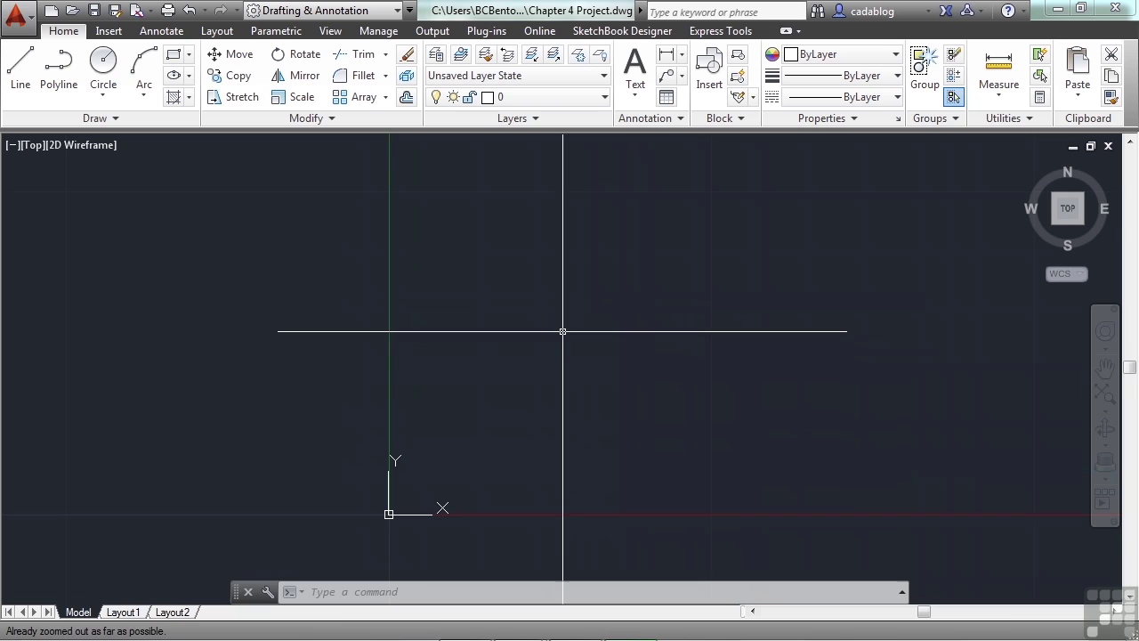
pyautogui.scroll(-2, 572, 335)
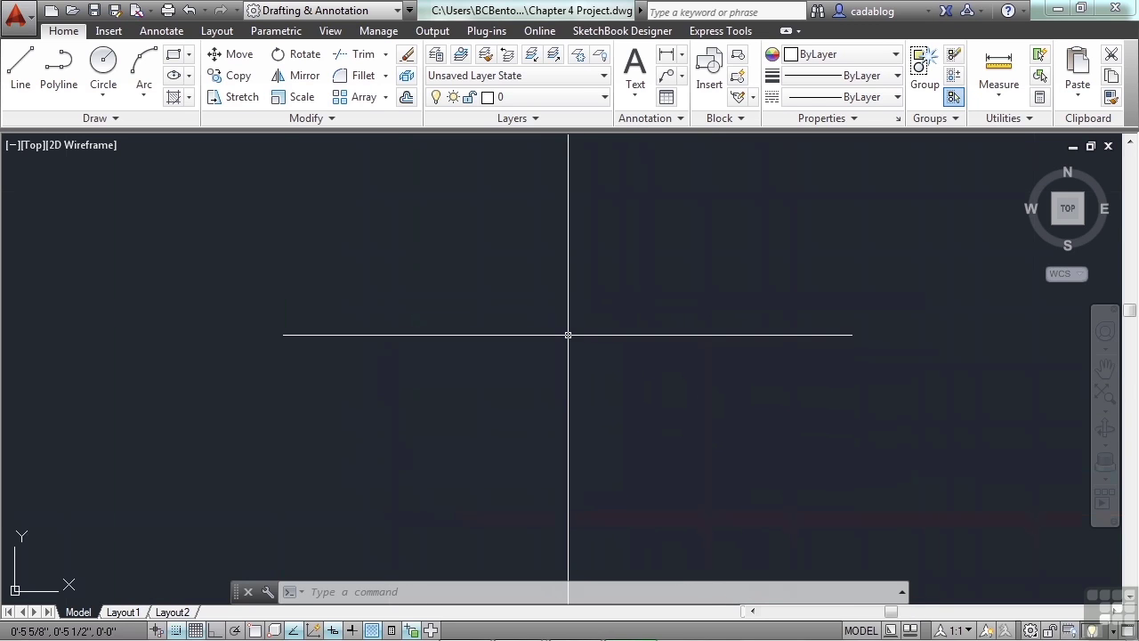
pyautogui.scroll(-2, 568, 335)
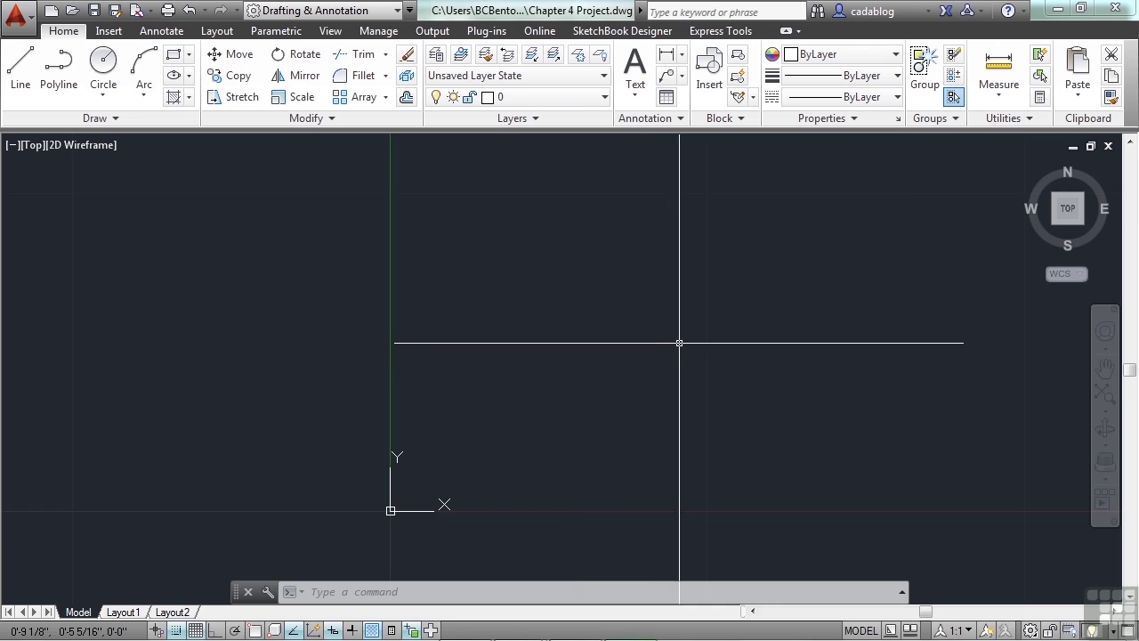
pyautogui.moveTo(681, 341)
pyautogui.mouseDown(button='middle')
pyautogui.moveTo(582, 330)
pyautogui.moveTo(437, 374)
pyautogui.moveTo(605, 371)
pyautogui.moveTo(659, 332)
pyautogui.moveTo(575, 318)
pyautogui.moveTo(435, 445)
pyautogui.moveTo(305, 488)
pyautogui.moveTo(489, 435)
pyautogui.moveTo(555, 371)
pyautogui.mouseUp(button='middle')
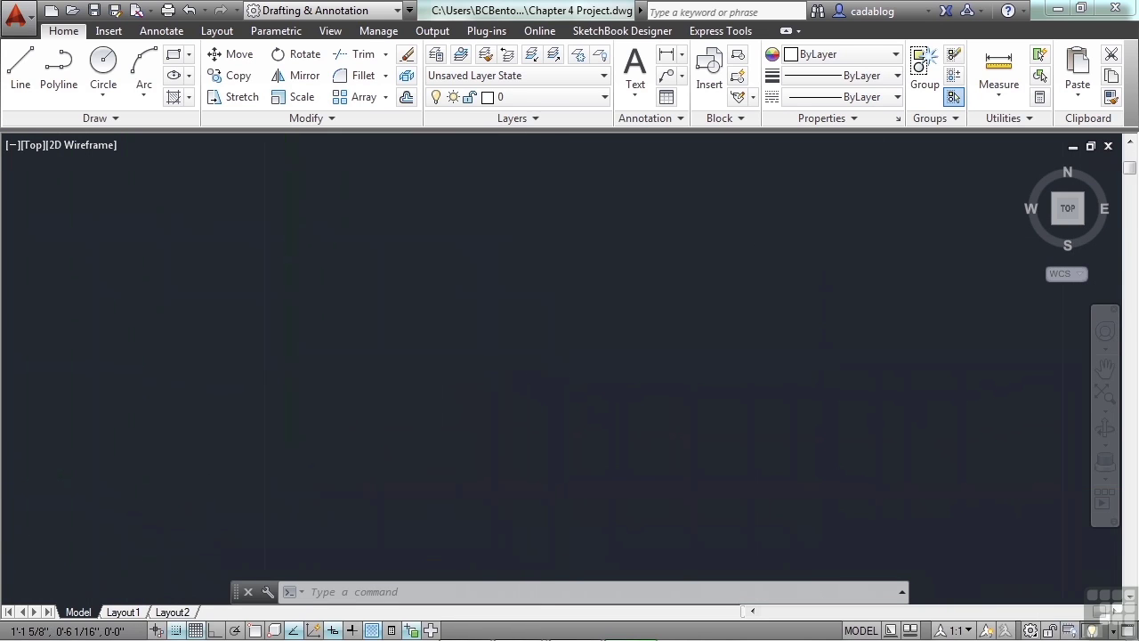
pyautogui.scroll(-2, 553, 374)
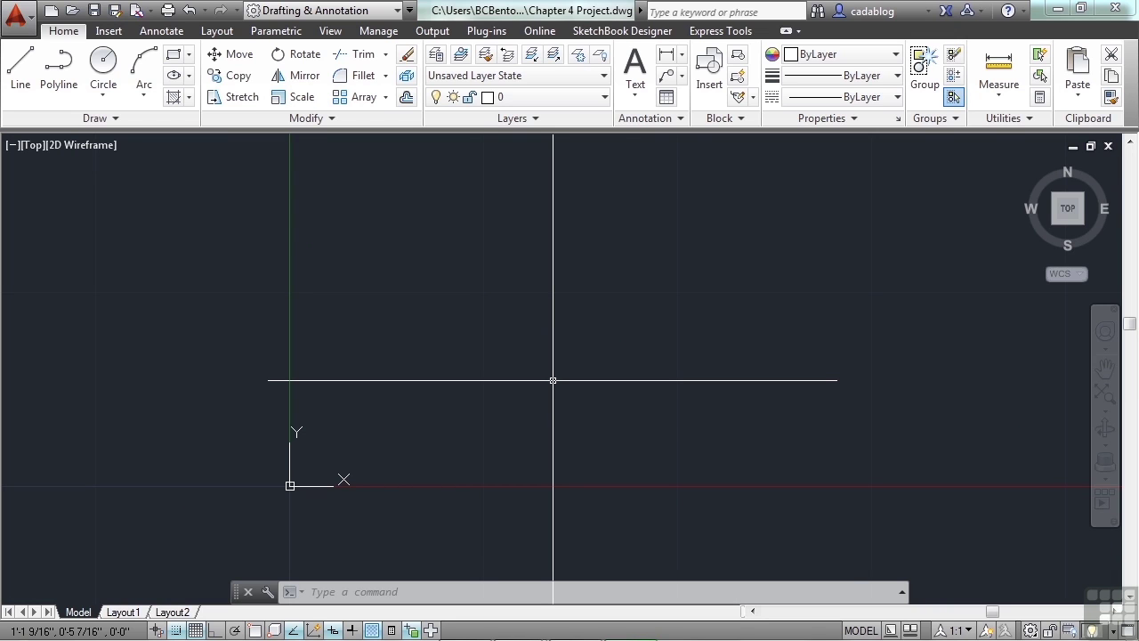
pyautogui.write('REA')
pyautogui.press('Return')
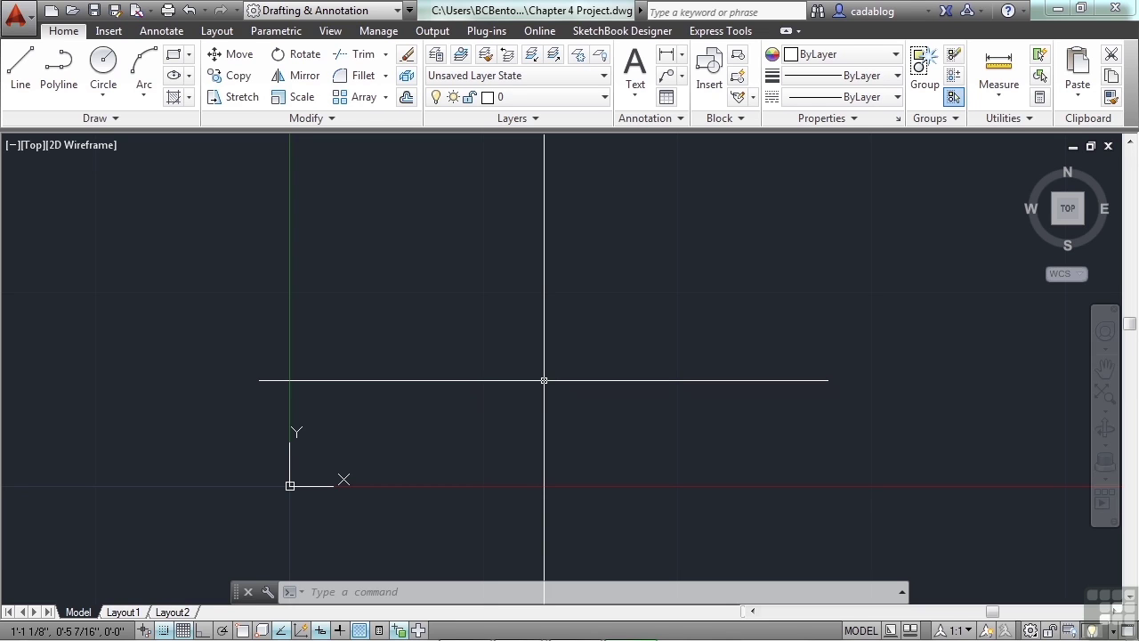
# Zoom out further around the origin and run the REA regeneration once more
pyautogui.scroll(-4, 529, 374)
pyautogui.moveTo(564, 332)
pyautogui.mouseDown(button='middle')
pyautogui.moveTo(656, 303)
pyautogui.moveTo(466, 388)
pyautogui.moveTo(532, 366)
pyautogui.moveTo(464, 369)
pyautogui.moveTo(498, 356)
pyautogui.mouseUp(button='middle')
pyautogui.middleClick(483, 364)
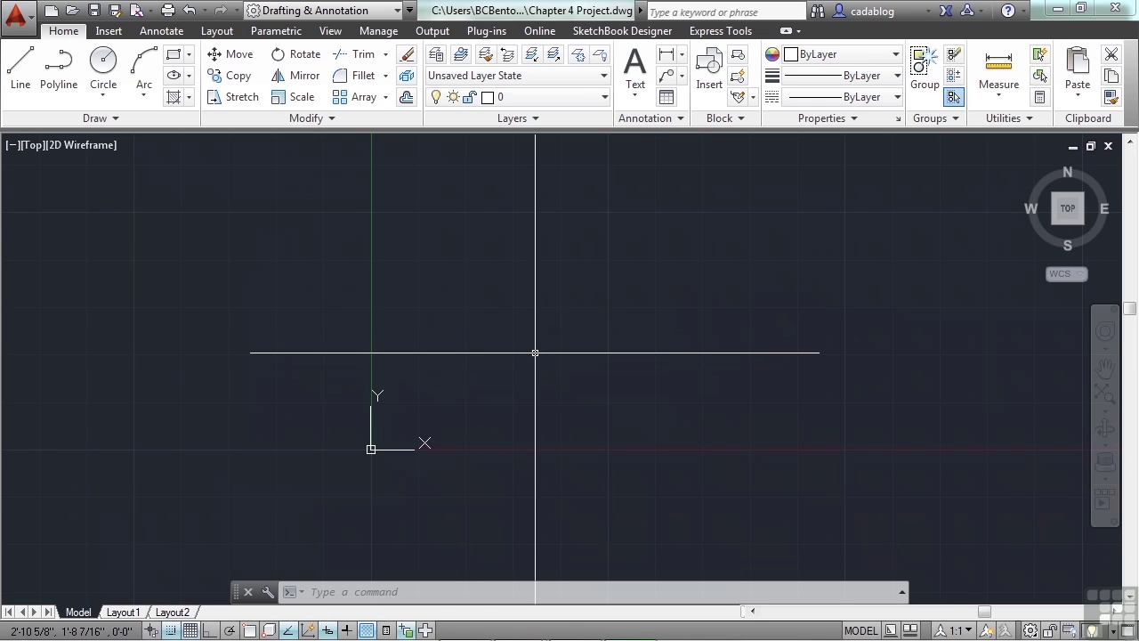
pyautogui.write('rea')
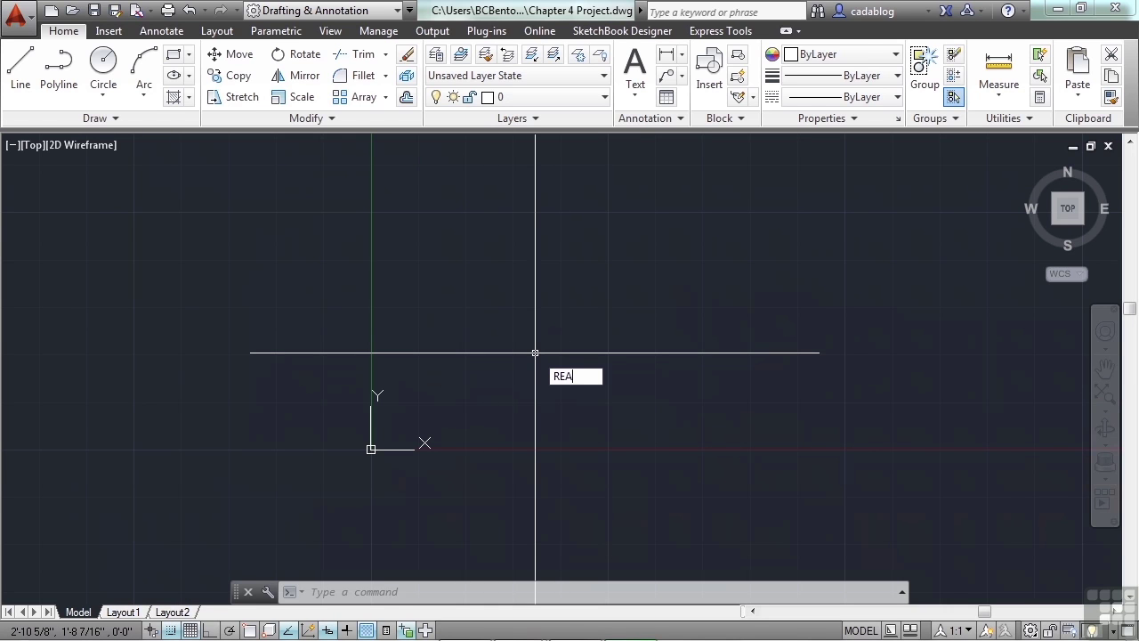
pyautogui.press('Return')
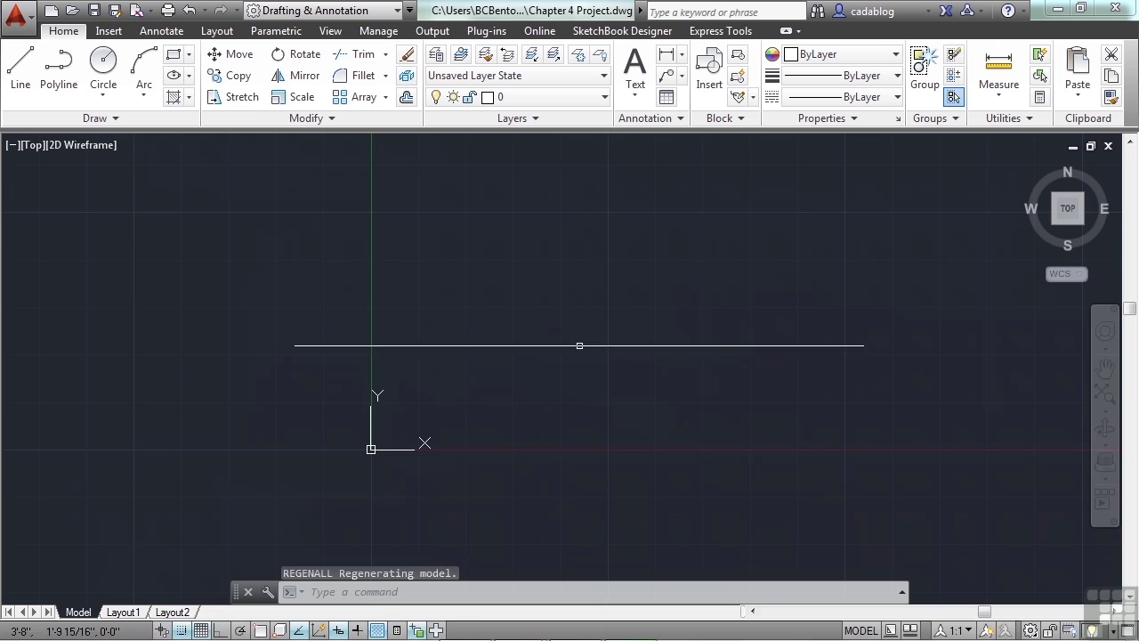
# Draw a closed triangle of snapped lines starting at 16'-8", 8'-4", with a horizontal base and its apex above the base's middle
pyautogui.moveTo(579, 343); pyautogui.dragTo(281, 402, button='middle')
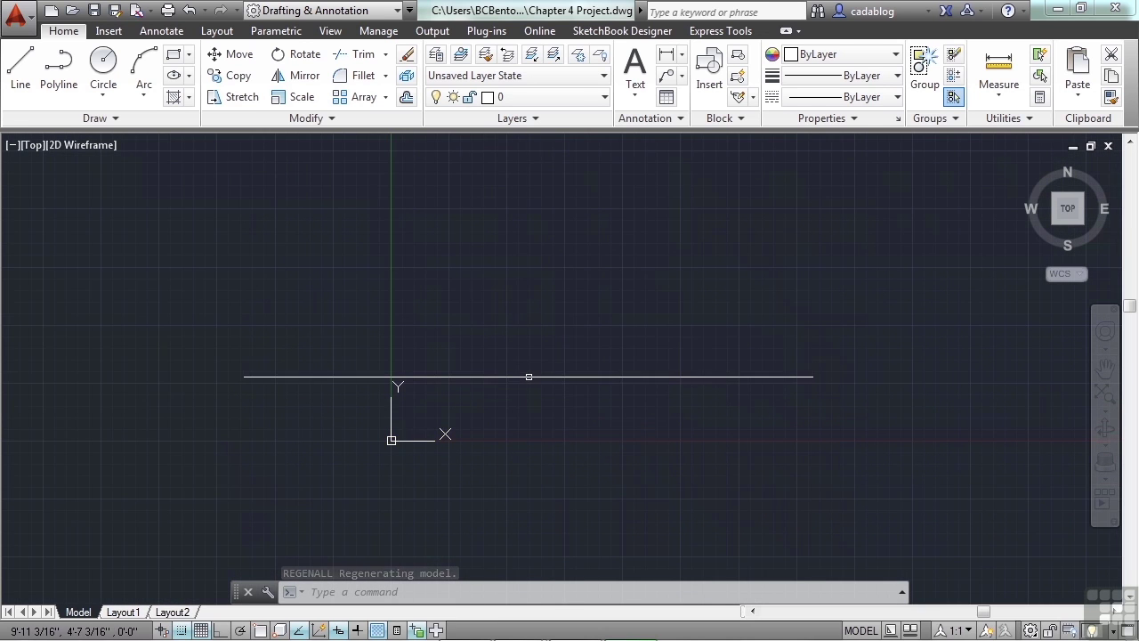
pyautogui.moveTo(673, 344); pyautogui.dragTo(445, 417, button='middle')
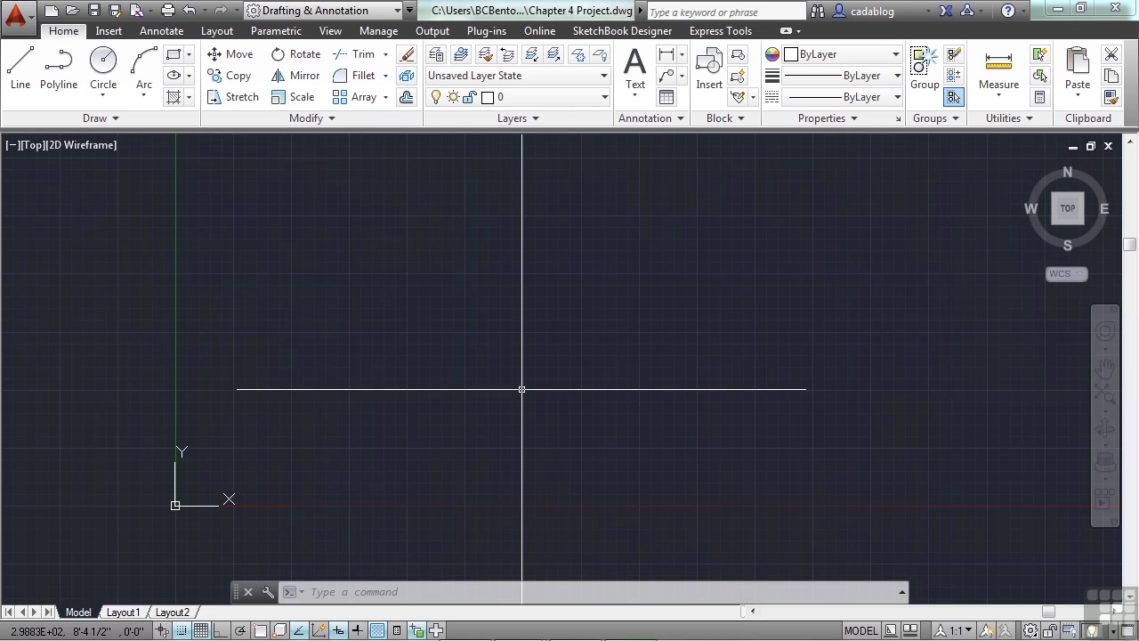
pyautogui.write('li')
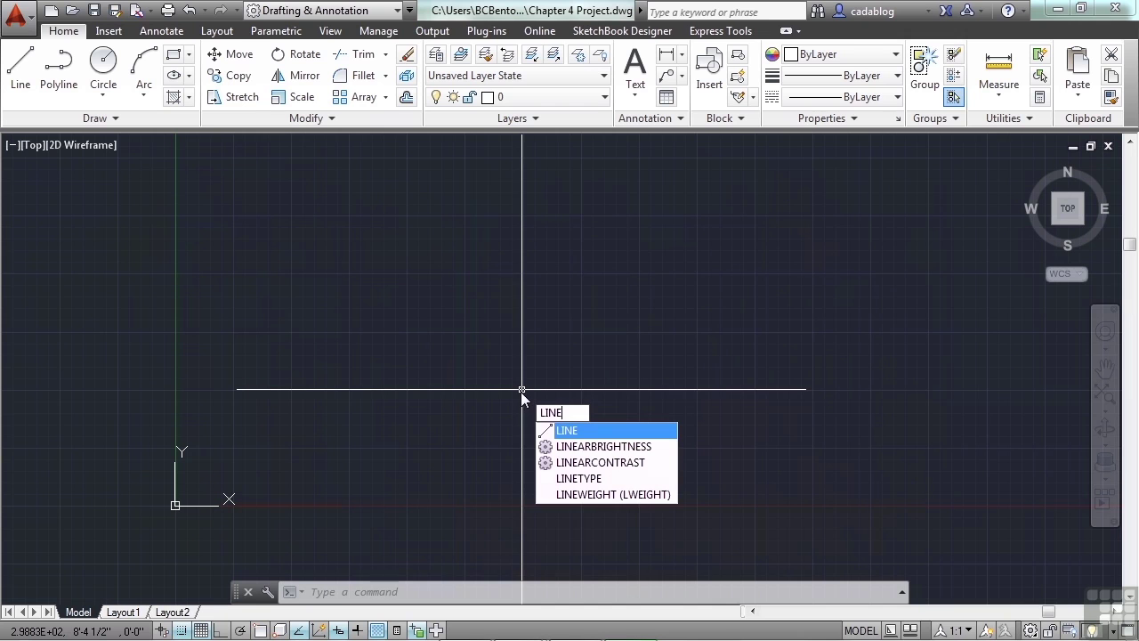
pyautogui.press('Return')
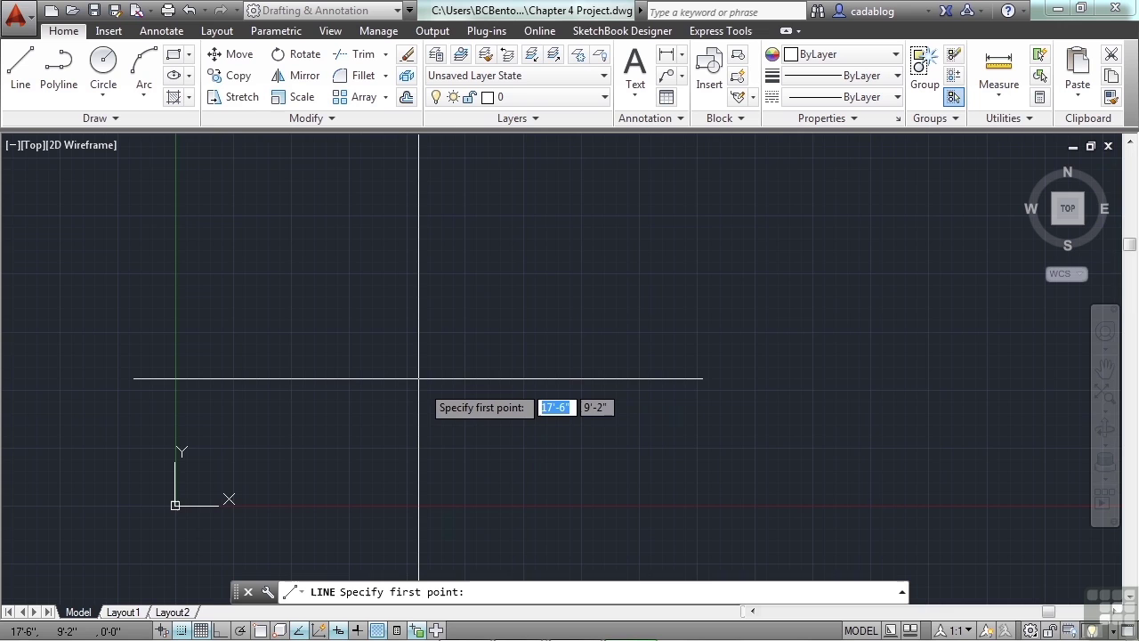
pyautogui.scroll(2, 418, 378)
pyautogui.click(380, 394)
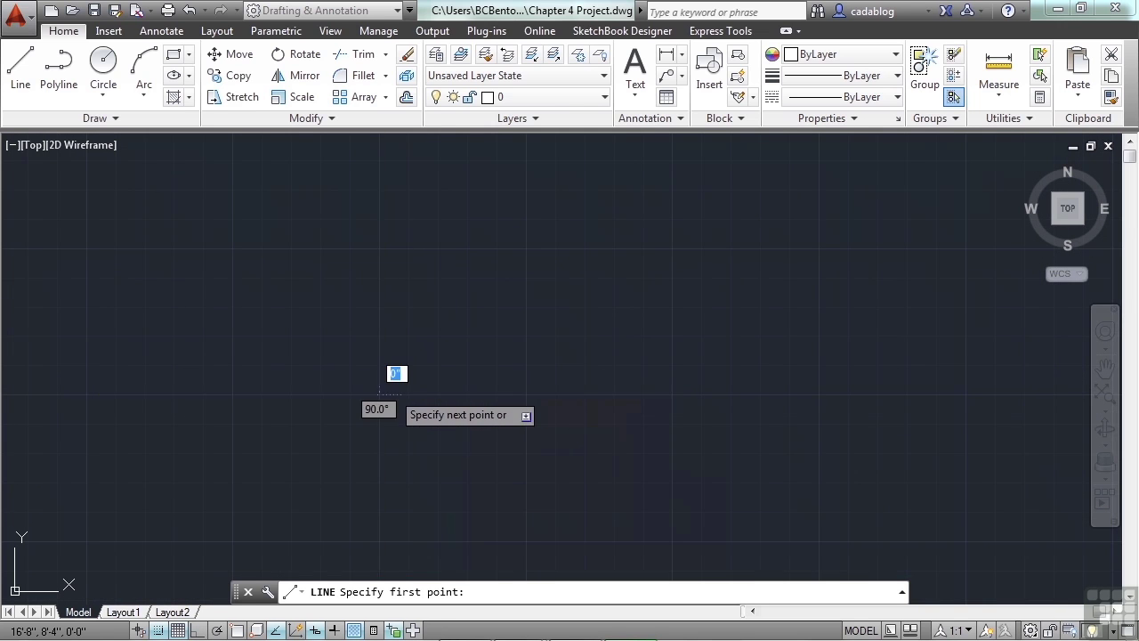
pyautogui.click(526, 248)
pyautogui.click(671, 394)
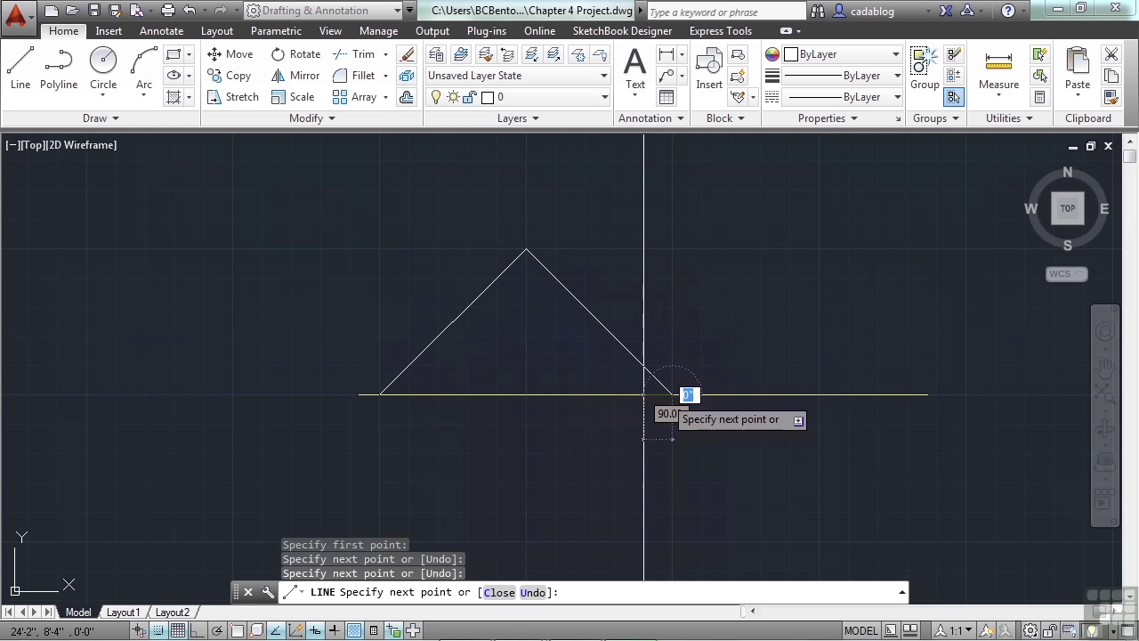
pyautogui.click(380, 395)
pyautogui.press('Return')
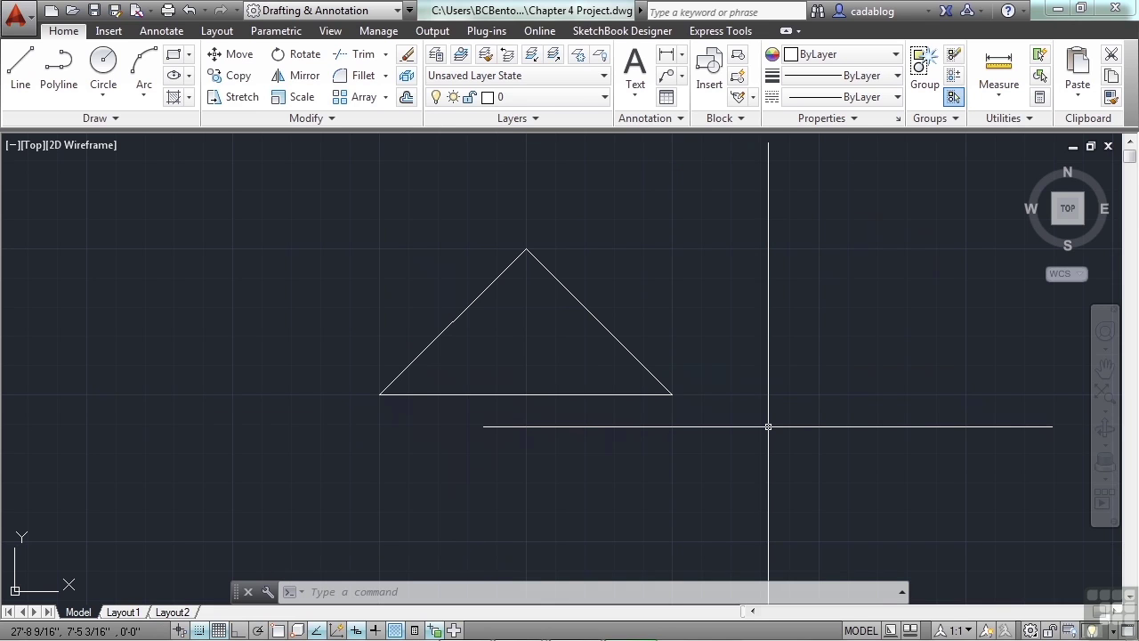
# Draw snapped lines from the triangle's right base corner up, across through the apex, and down to the left base corner, completing a rectangle around it
pyautogui.click(19, 71)
pyautogui.click(672, 394)
pyautogui.click(671, 249)
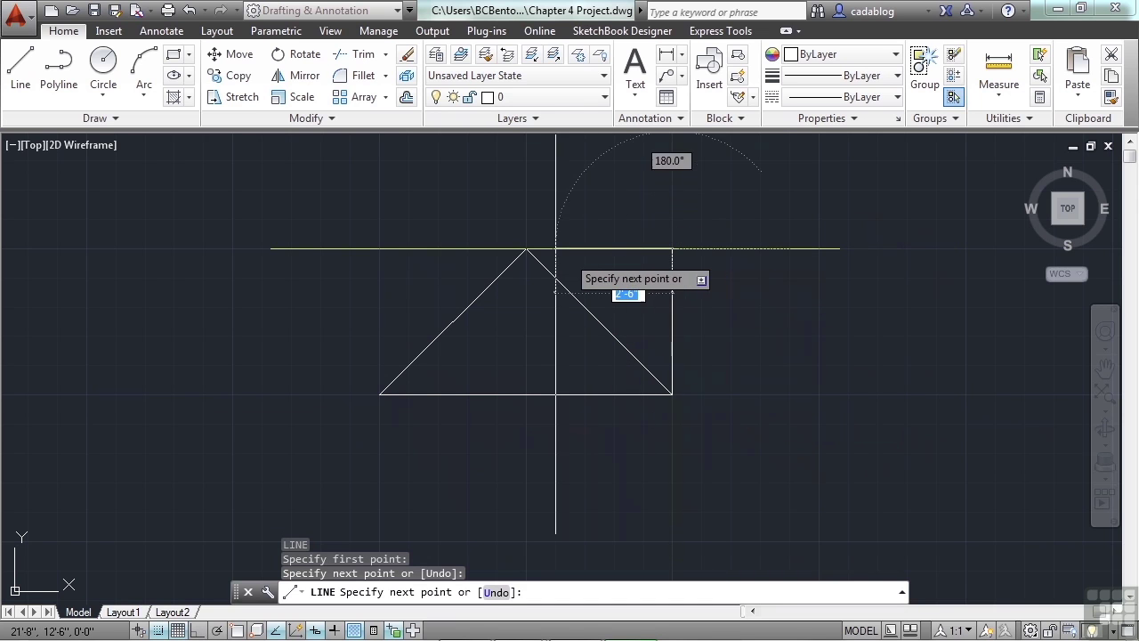
pyautogui.click(526, 250)
pyautogui.click(380, 249)
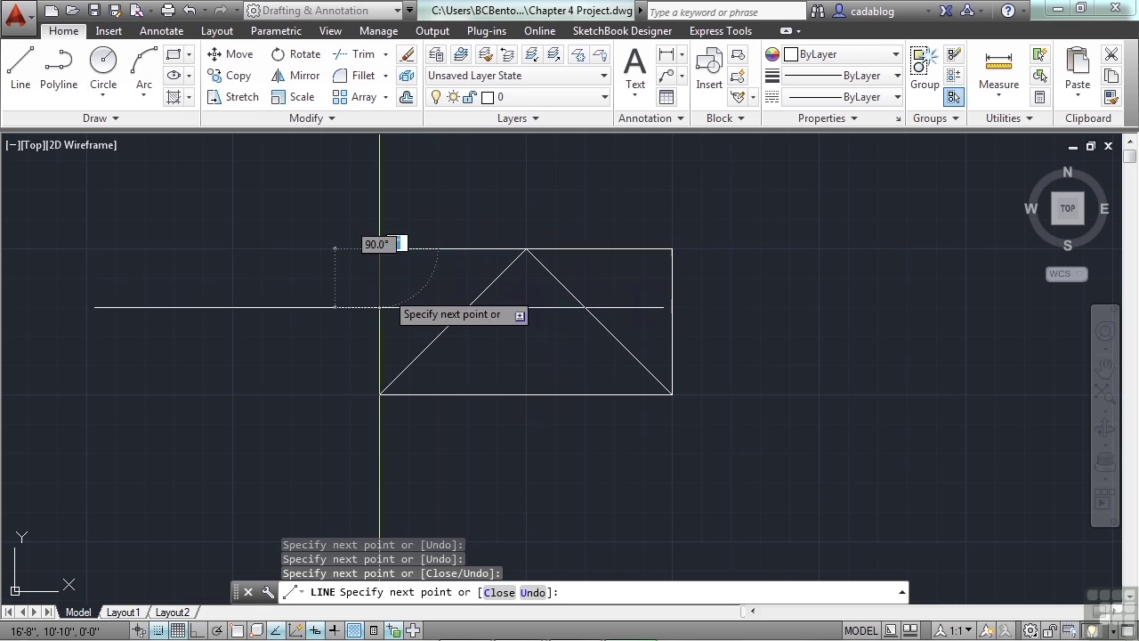
pyautogui.click(380, 394)
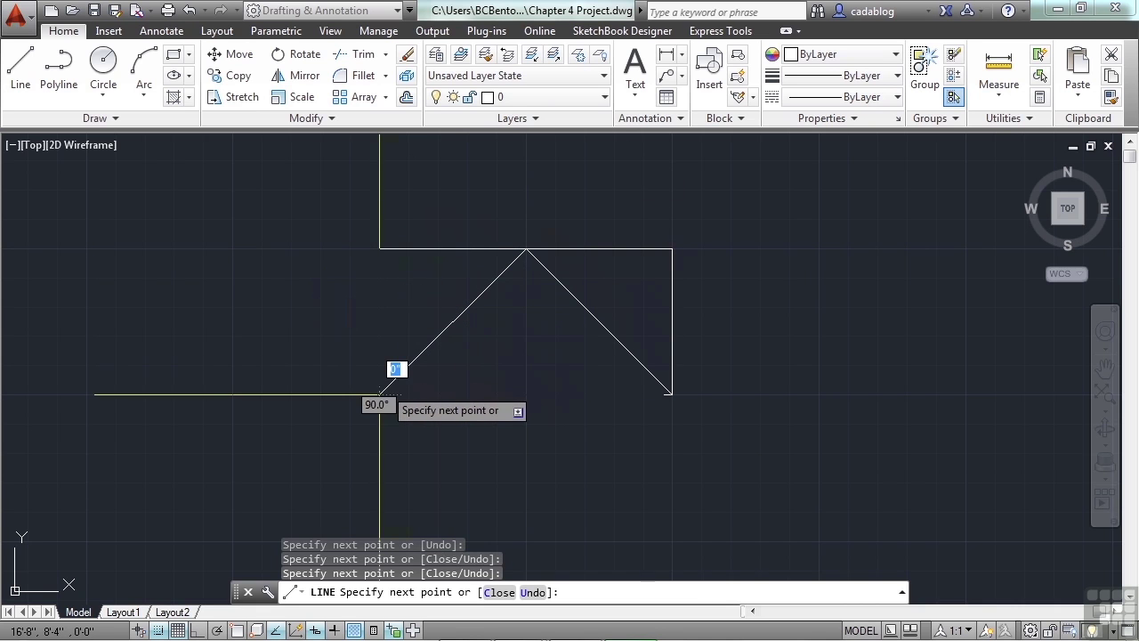
pyautogui.press('Return')
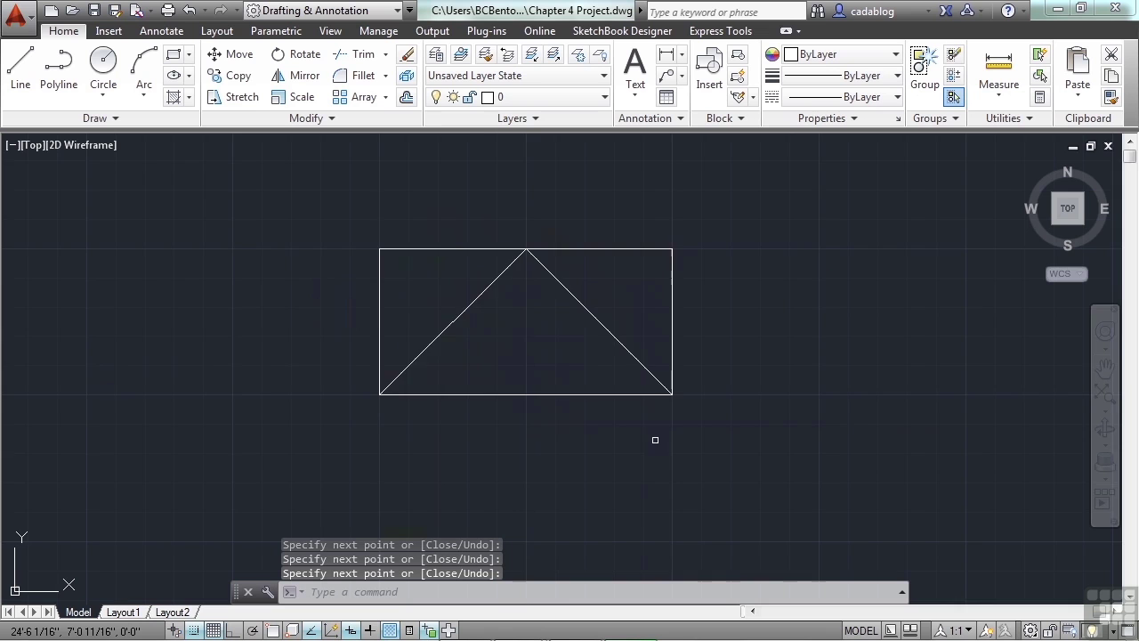
# Draw a second rectangle of snapped lines about 16'-8" by 12'-6", right of the triangle's rectangle, with its lower-left corner at 33'-4", 8'-4"
pyautogui.scroll(-2, 696, 433)
pyautogui.moveTo(738, 267); pyautogui.dragTo(490, 278, button='middle')
pyautogui.write('l')
pyautogui.press('Return')
pyautogui.scroll(-2, 507, 278)
pyautogui.click(510, 196)
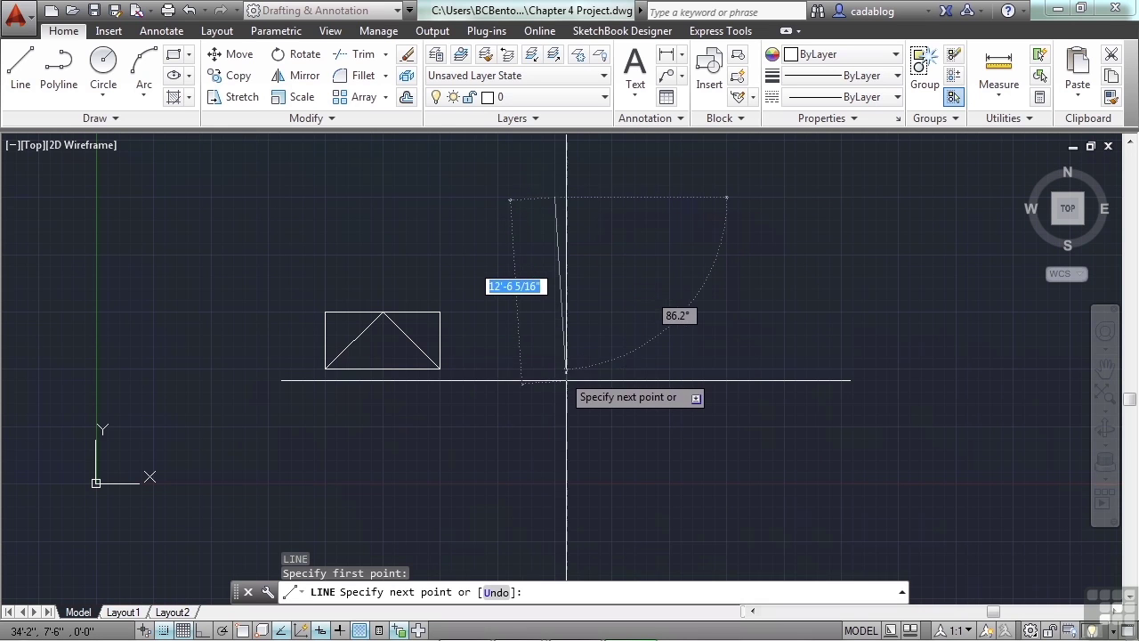
pyautogui.click(555, 367)
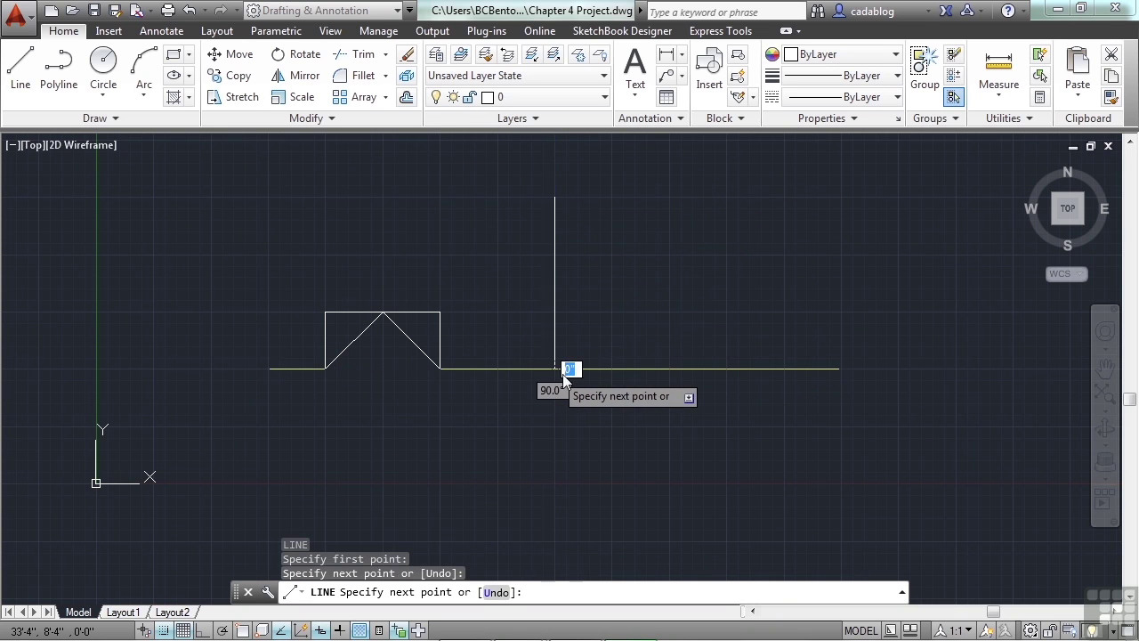
pyautogui.click(784, 367)
pyautogui.click(784, 196)
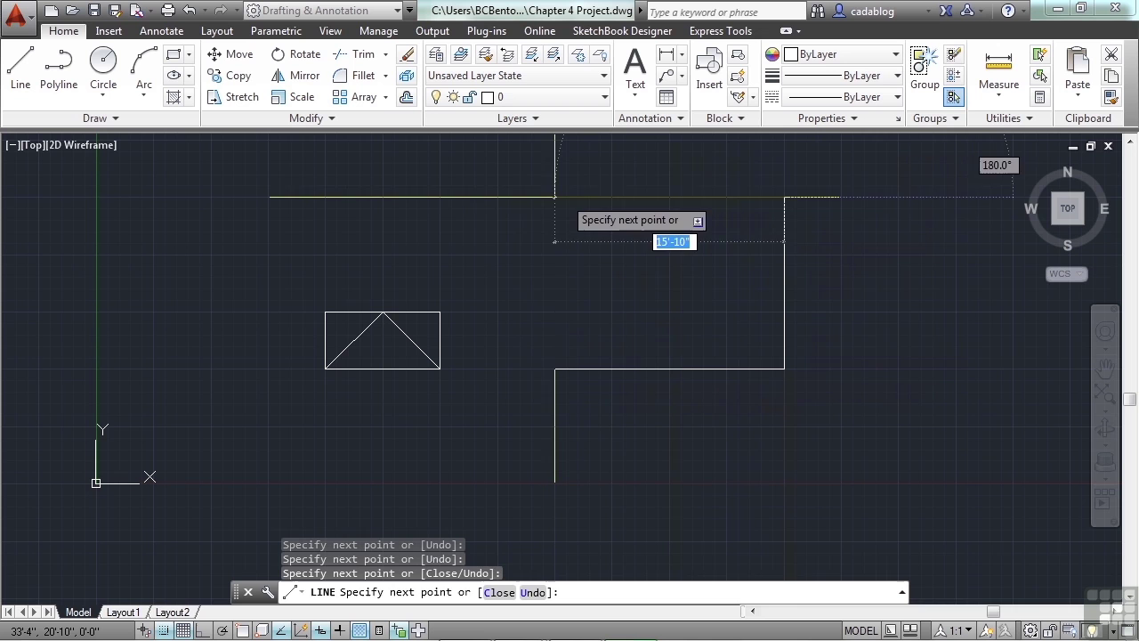
pyautogui.click(555, 197)
pyautogui.press('Return')
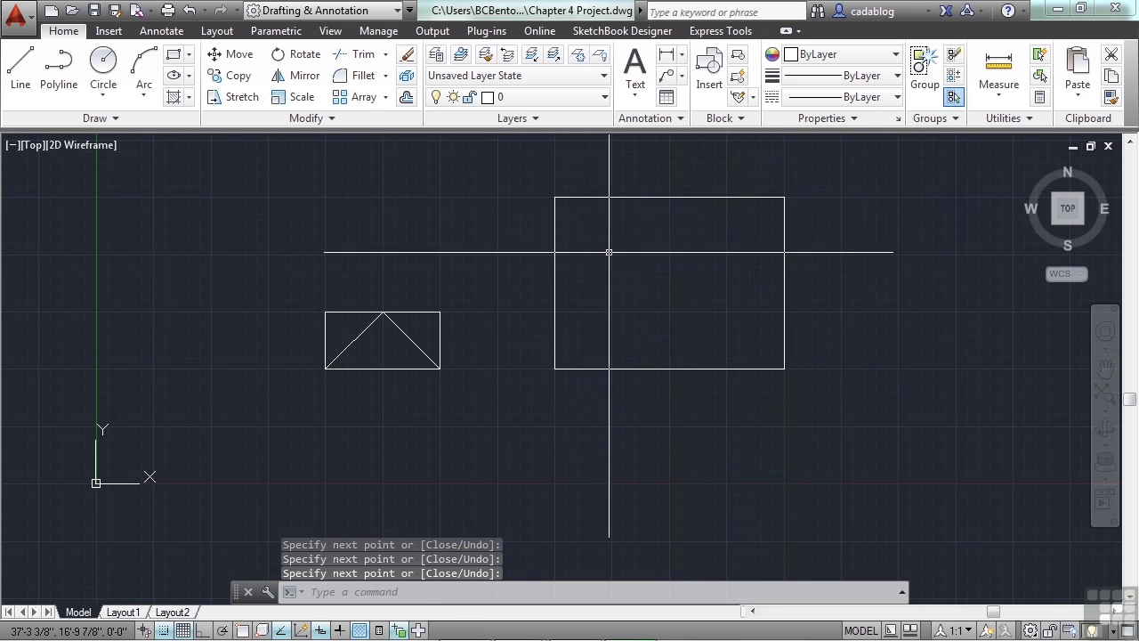
# Try to draw a smaller rectangle inside the larger one, starting at 34'-2", 9'-2", and undo its lines
pyautogui.scroll(-2, 573, 292)
pyautogui.scroll(4, 626, 290)
pyautogui.write('l')
pyautogui.press('Return')
pyautogui.click(483, 396)
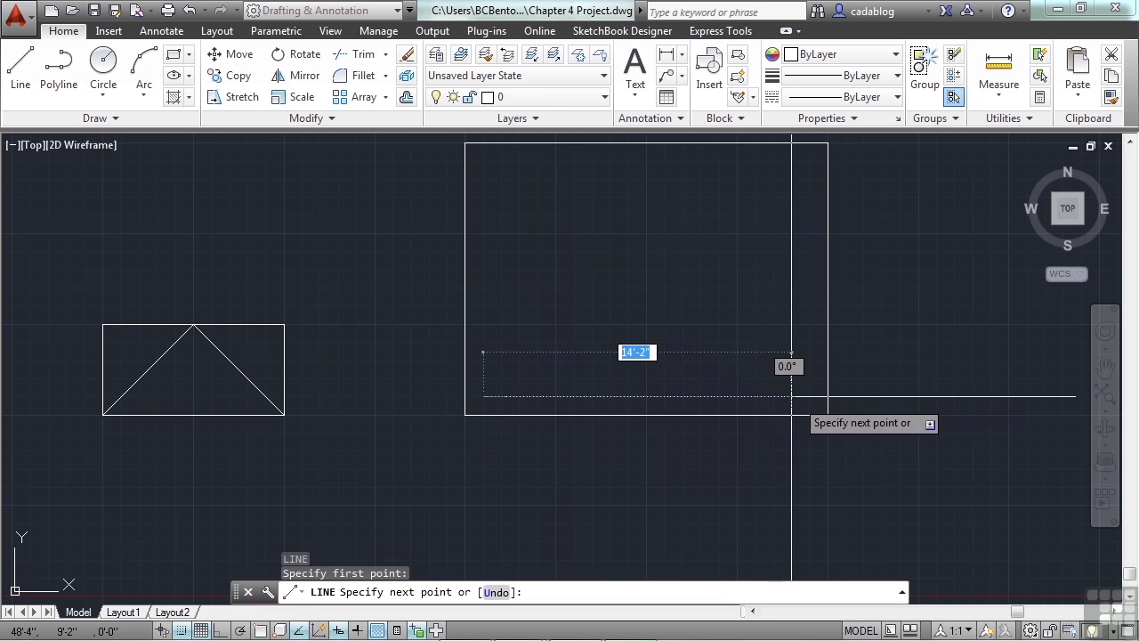
pyautogui.write("13'")
pyautogui.press('Return')
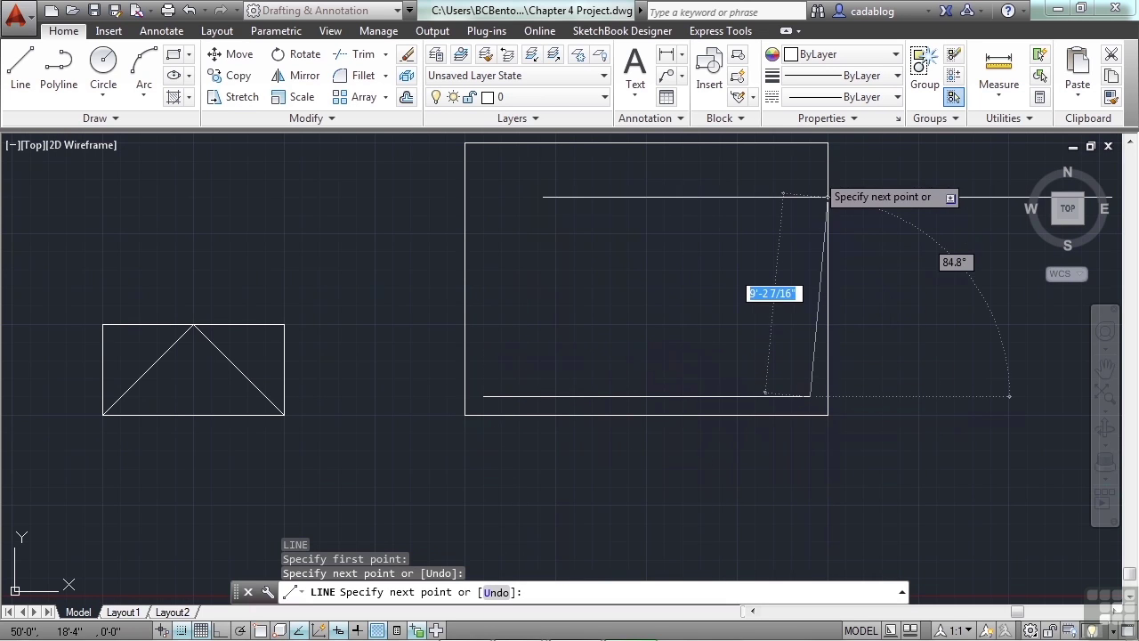
pyautogui.click(809, 161)
pyautogui.click(483, 161)
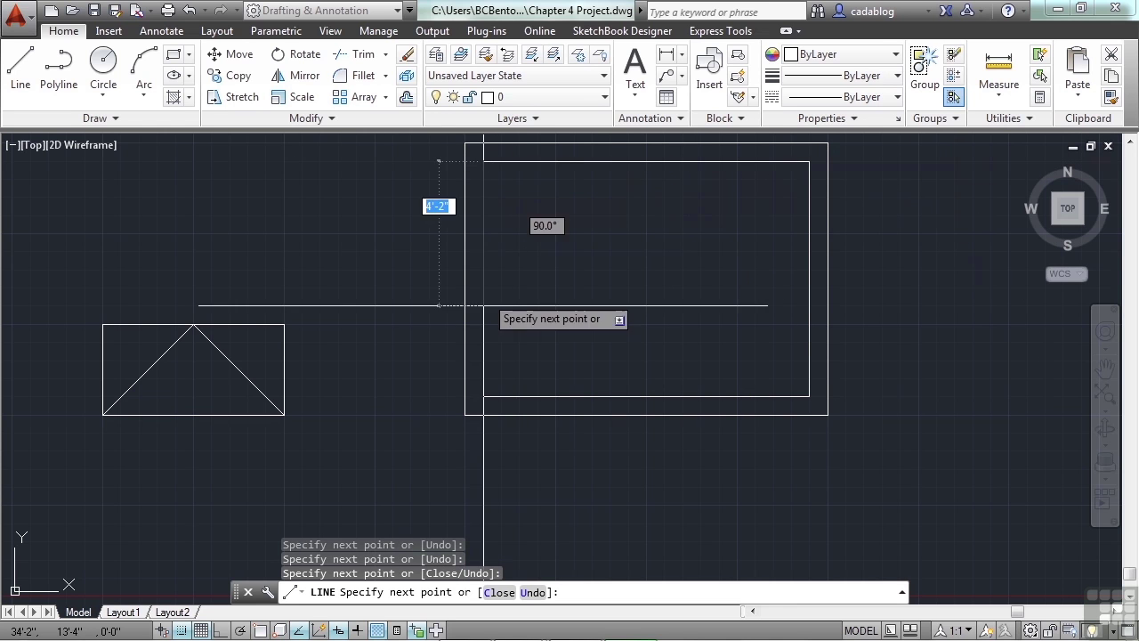
pyautogui.click(501, 396)
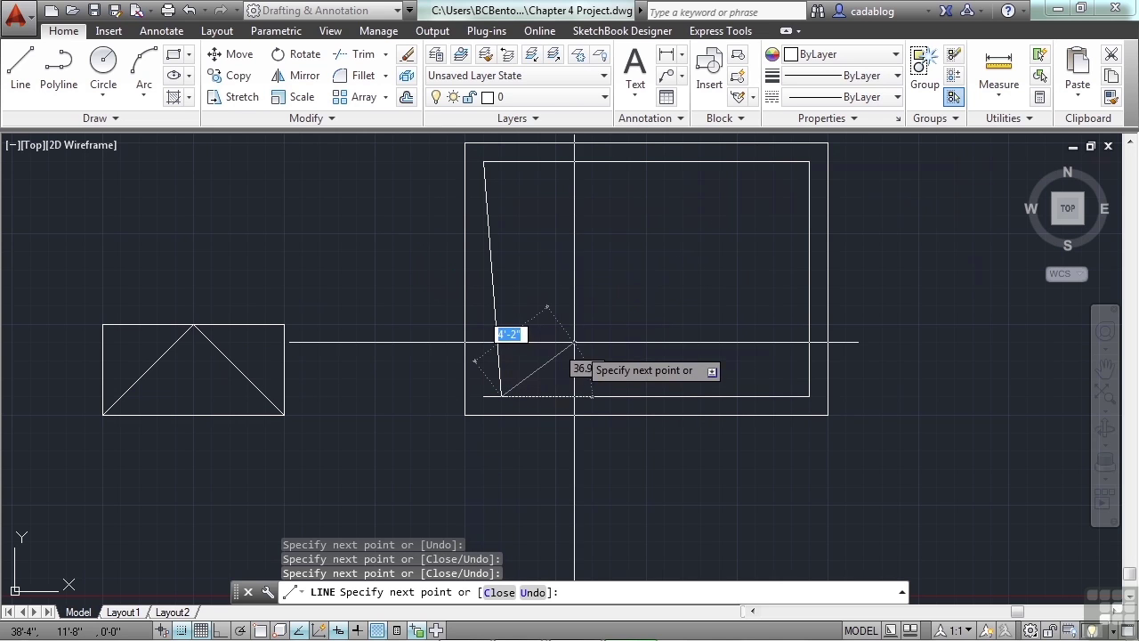
pyautogui.press('Return')
pyautogui.moveTo(669, 257); pyautogui.dragTo(650, 296, button='middle')
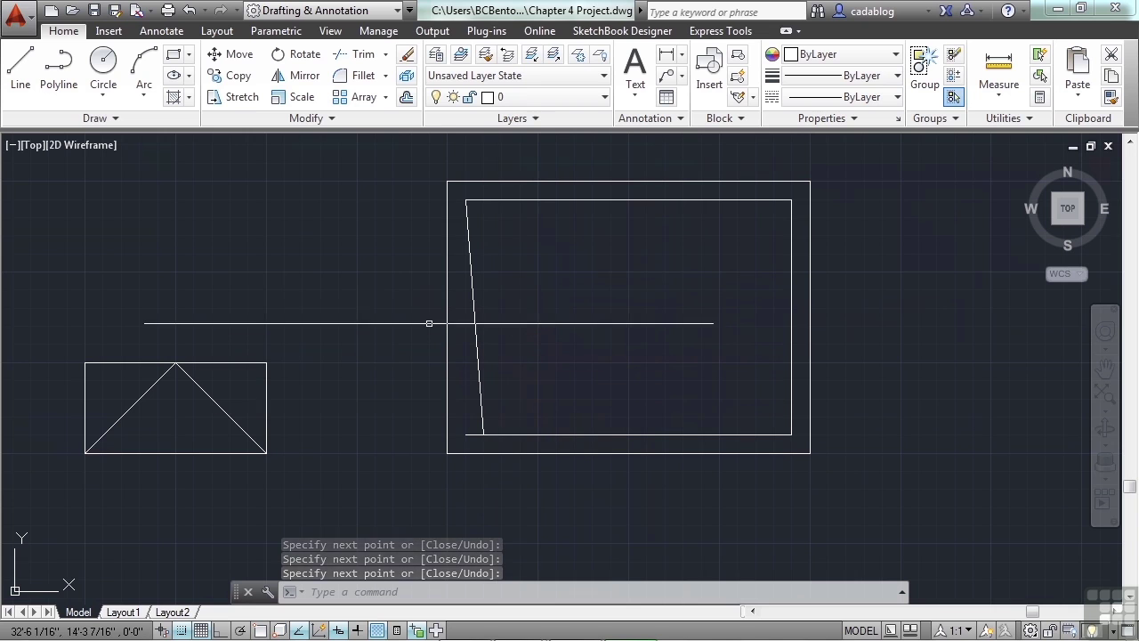
pyautogui.click(188, 17)
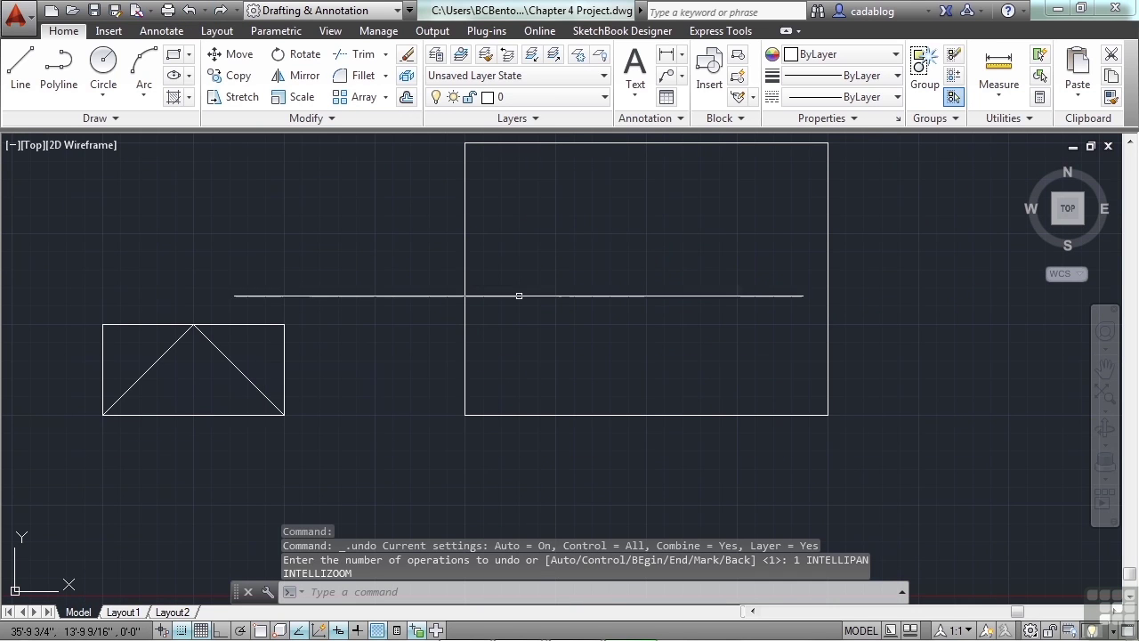
# Draw a closed inner rectangle of snapped lines, offset 10" inside every side of the larger rectangle
pyautogui.moveTo(677, 300); pyautogui.dragTo(668, 348, button='middle')
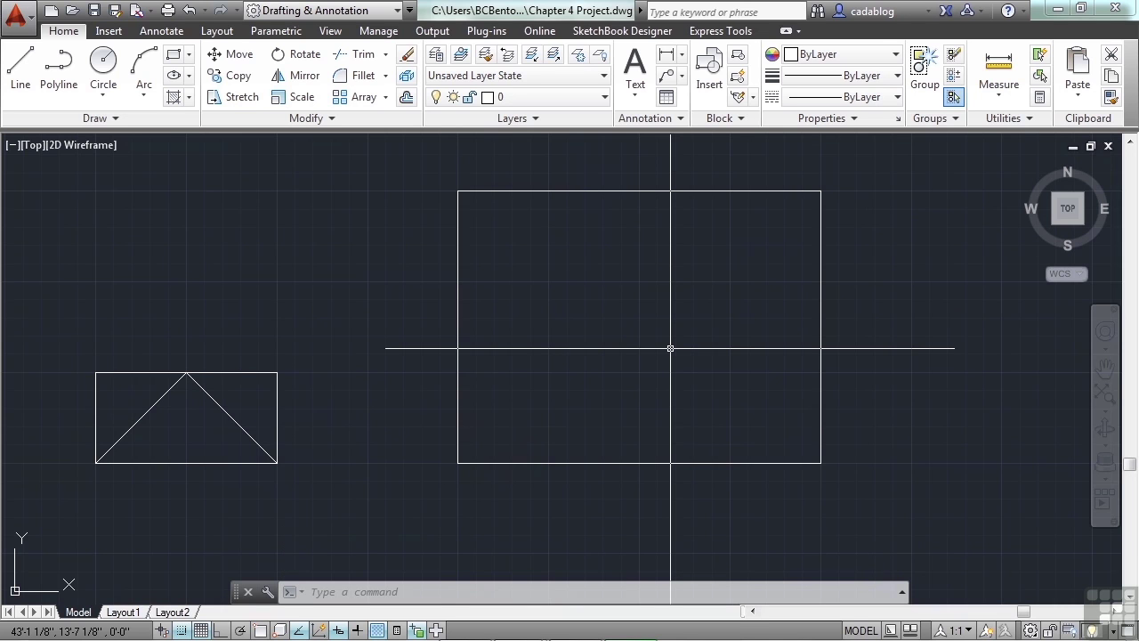
pyautogui.write('l')
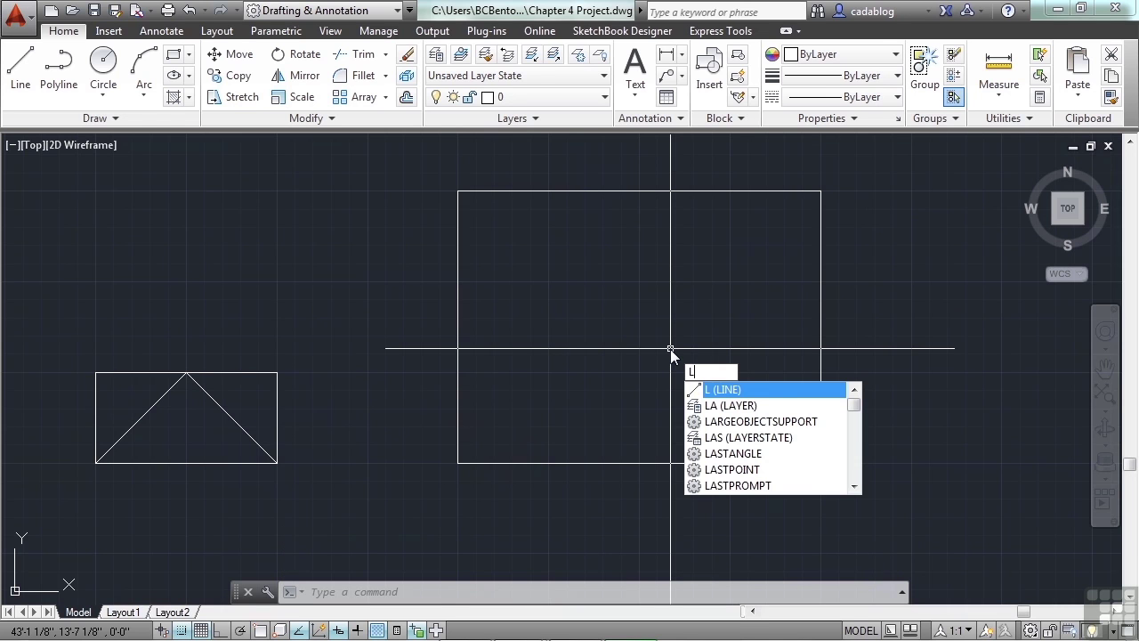
pyautogui.press('Return')
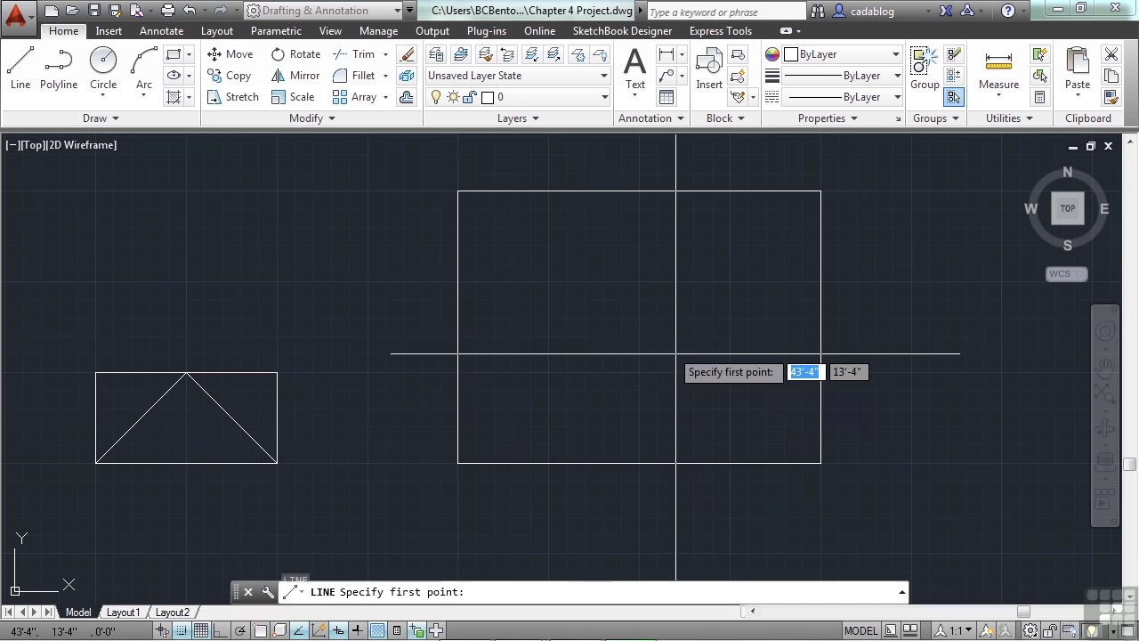
pyautogui.click(476, 444)
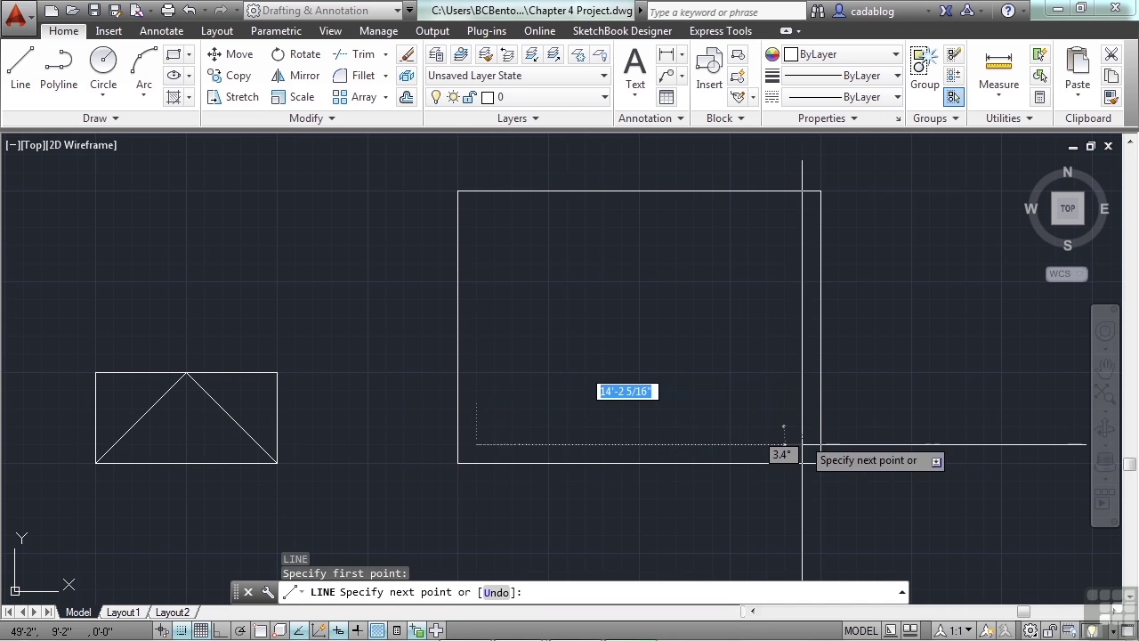
pyautogui.click(758, 444)
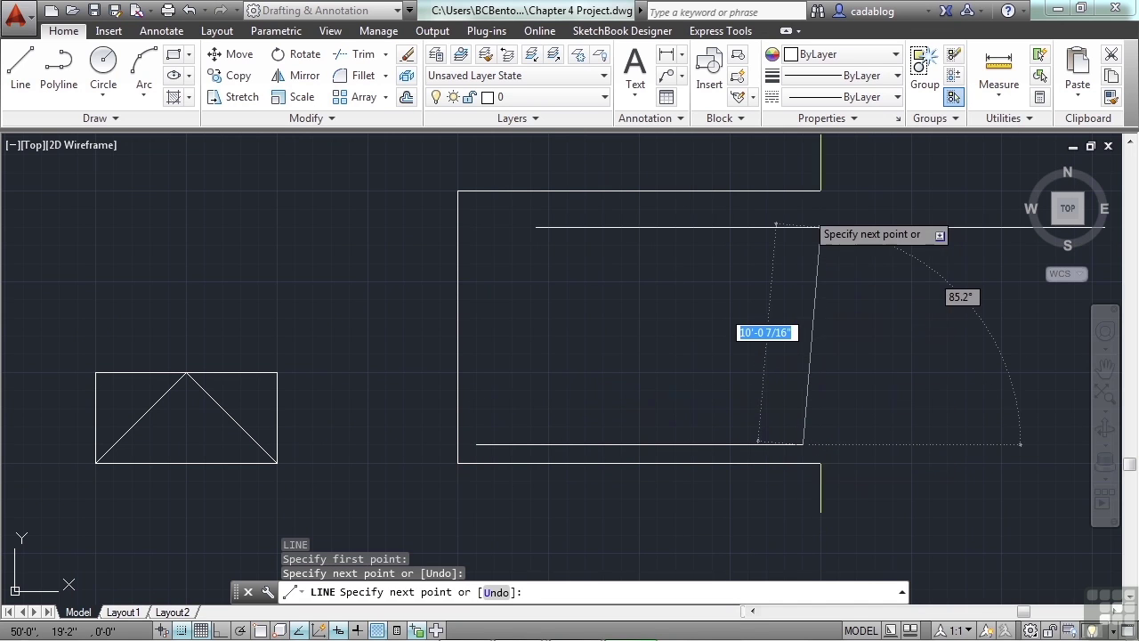
pyautogui.click(802, 210)
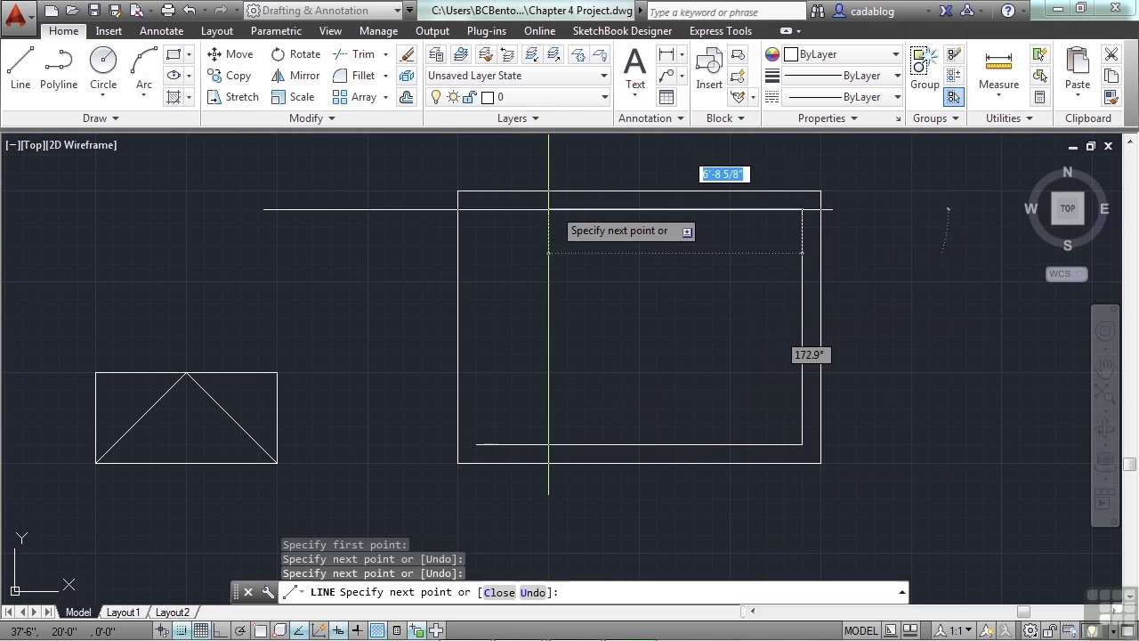
pyautogui.click(476, 210)
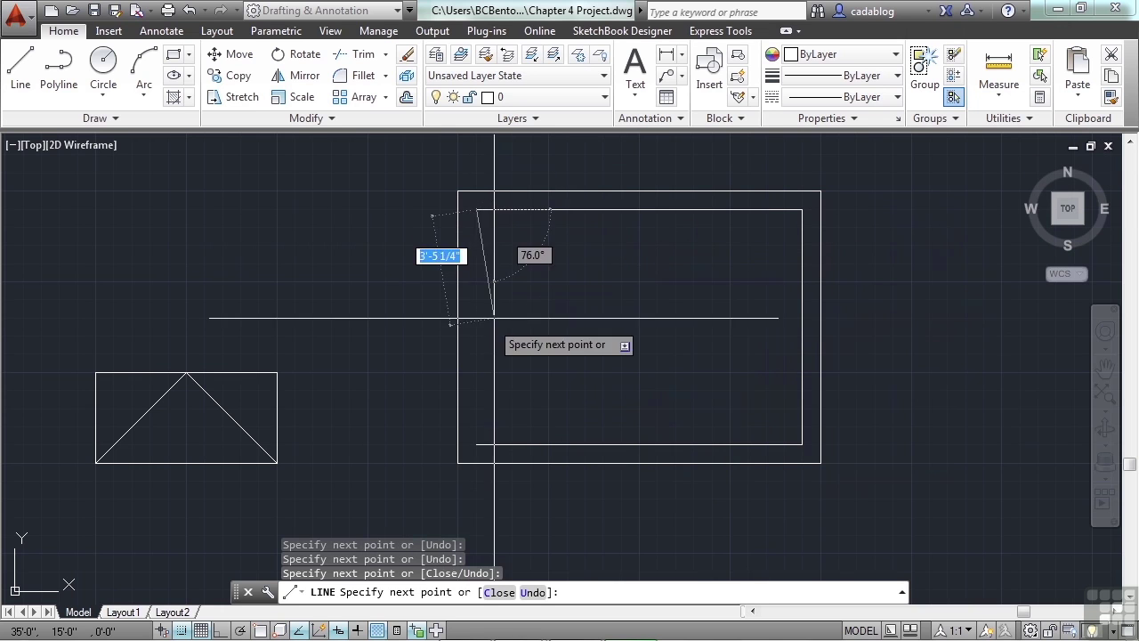
pyautogui.click(476, 444)
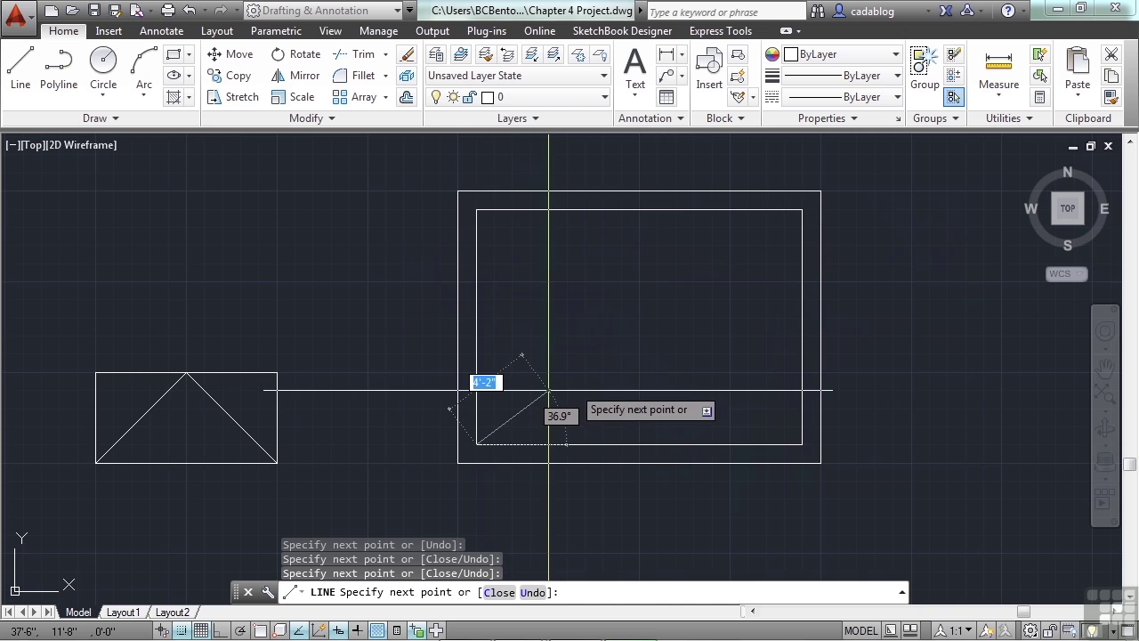
pyautogui.press('Return')
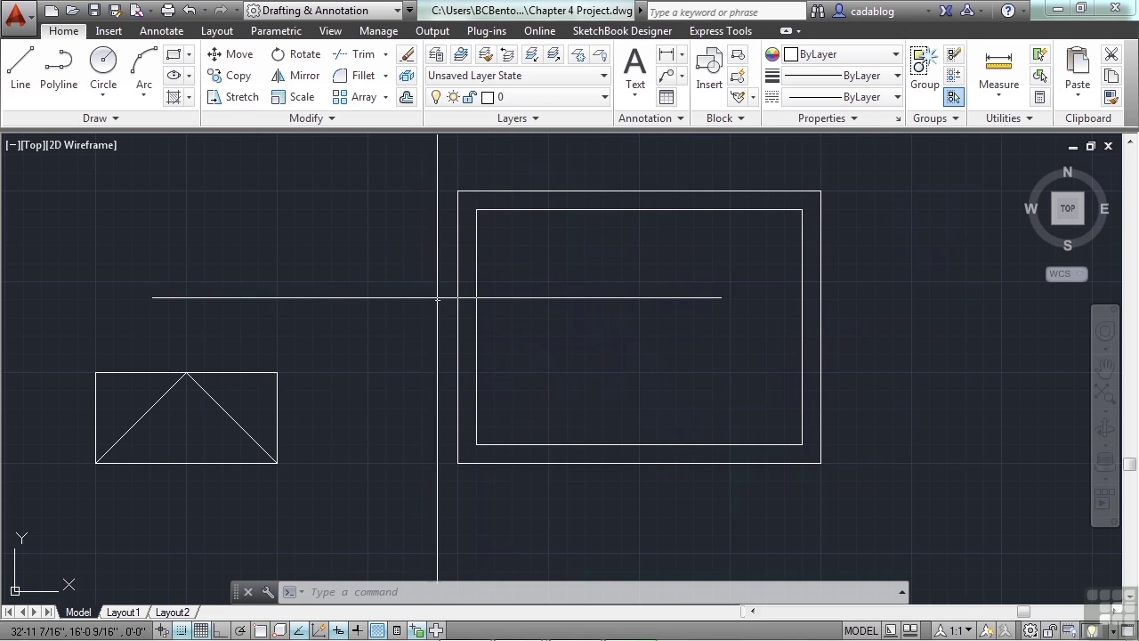
# Draw a horizontal line near the origin from absolute point 10,60 to absolute point 50,60
pyautogui.scroll(-6, 578, 297)
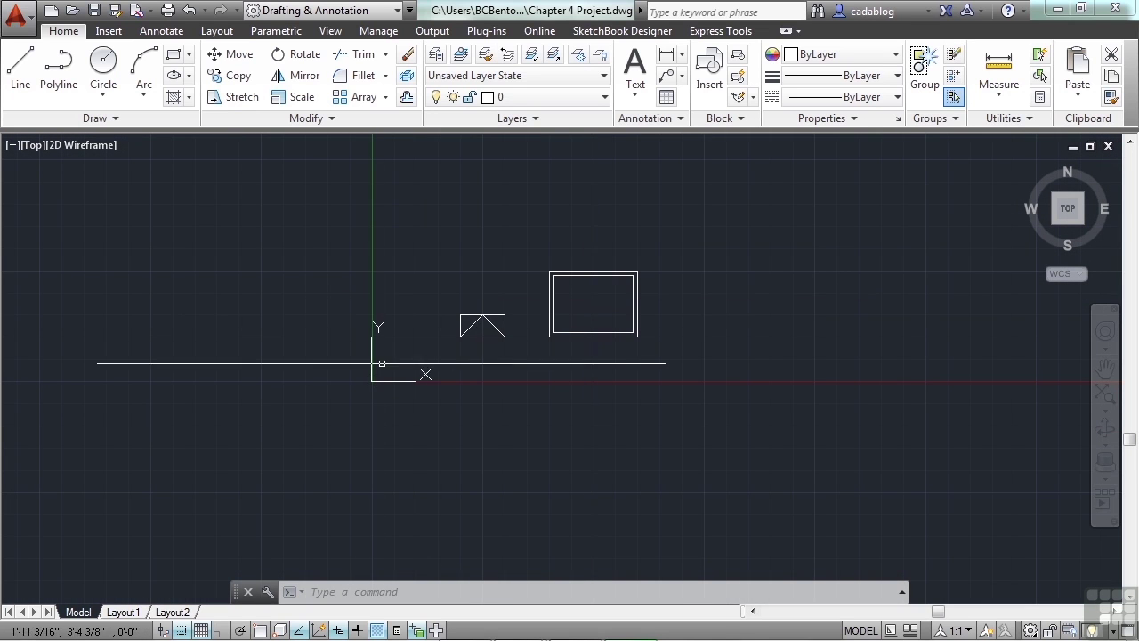
pyautogui.scroll(2, 434, 282)
pyautogui.scroll(2, 433, 282)
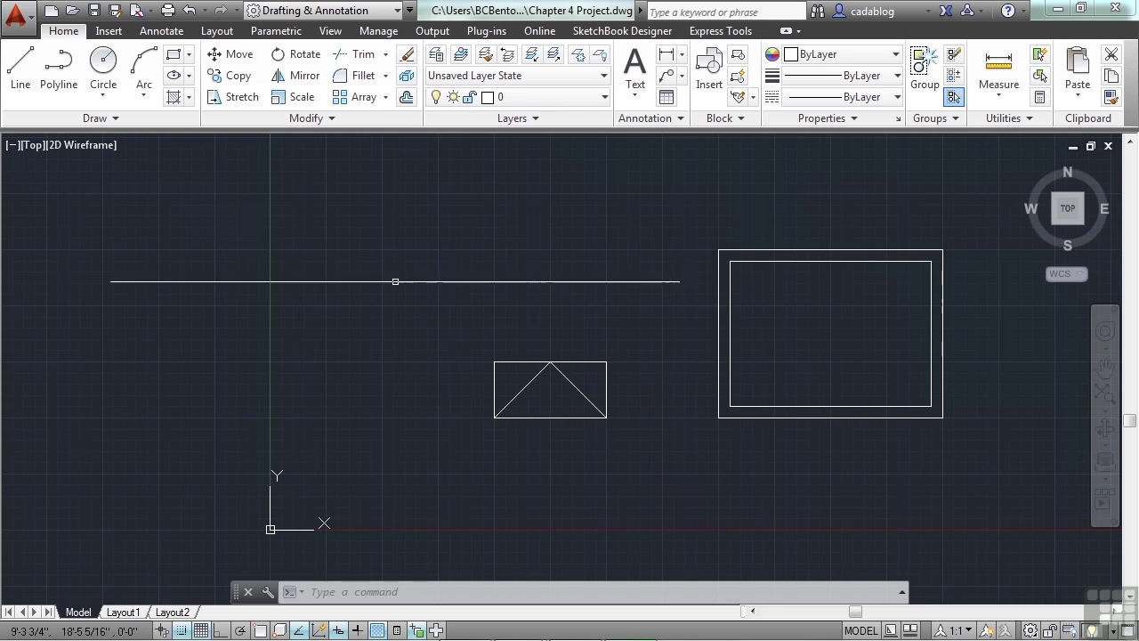
pyautogui.click(22, 76)
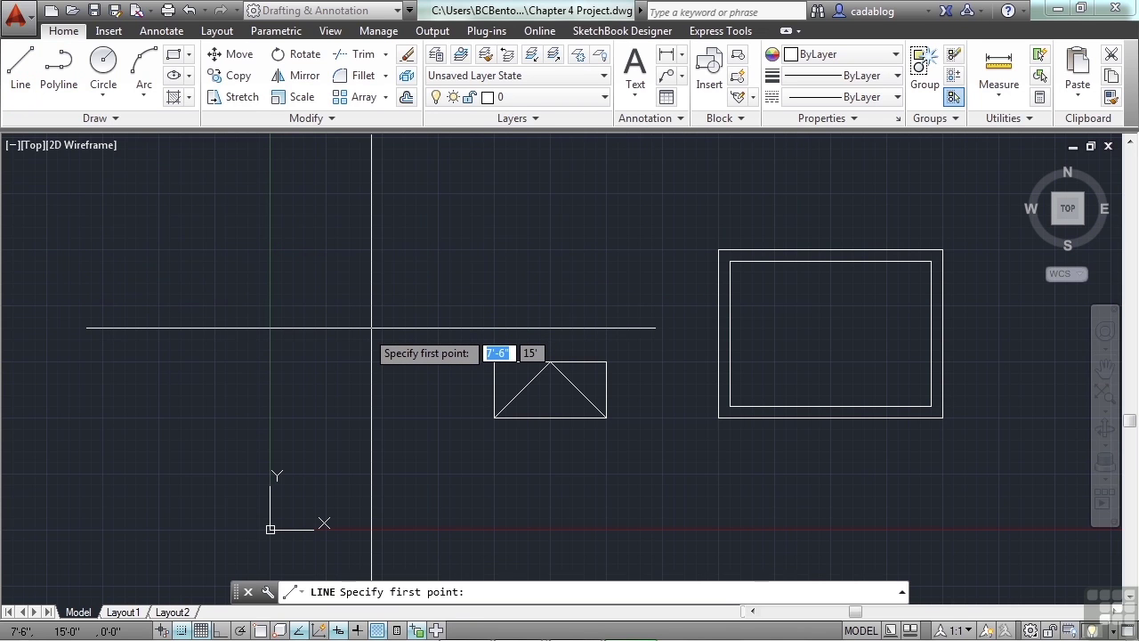
pyautogui.press('Tab')
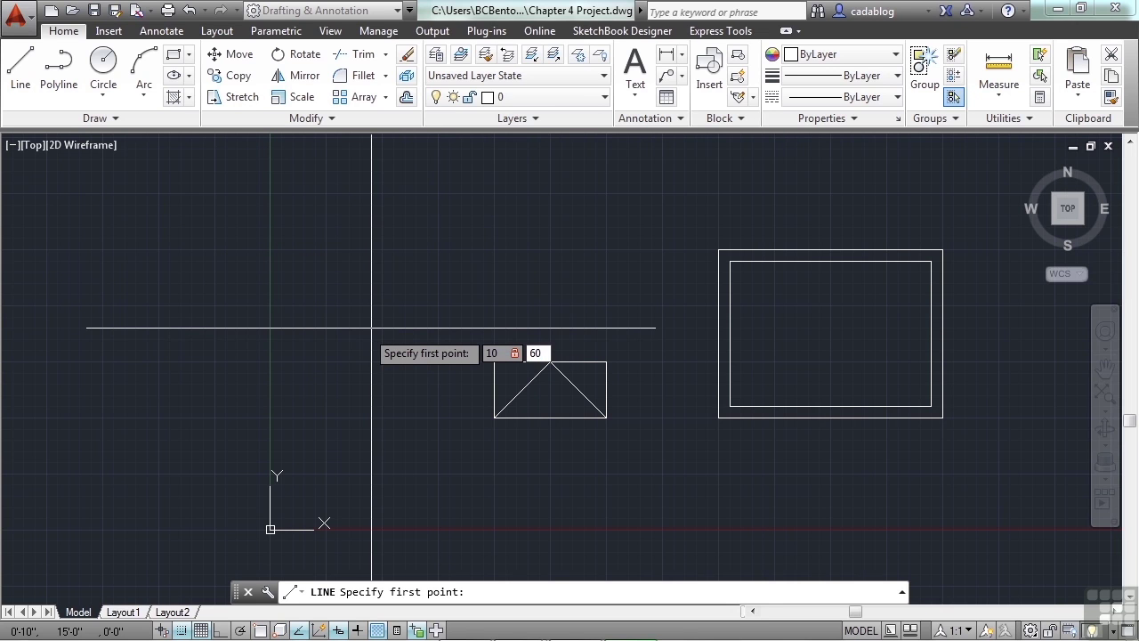
pyautogui.press('Return')
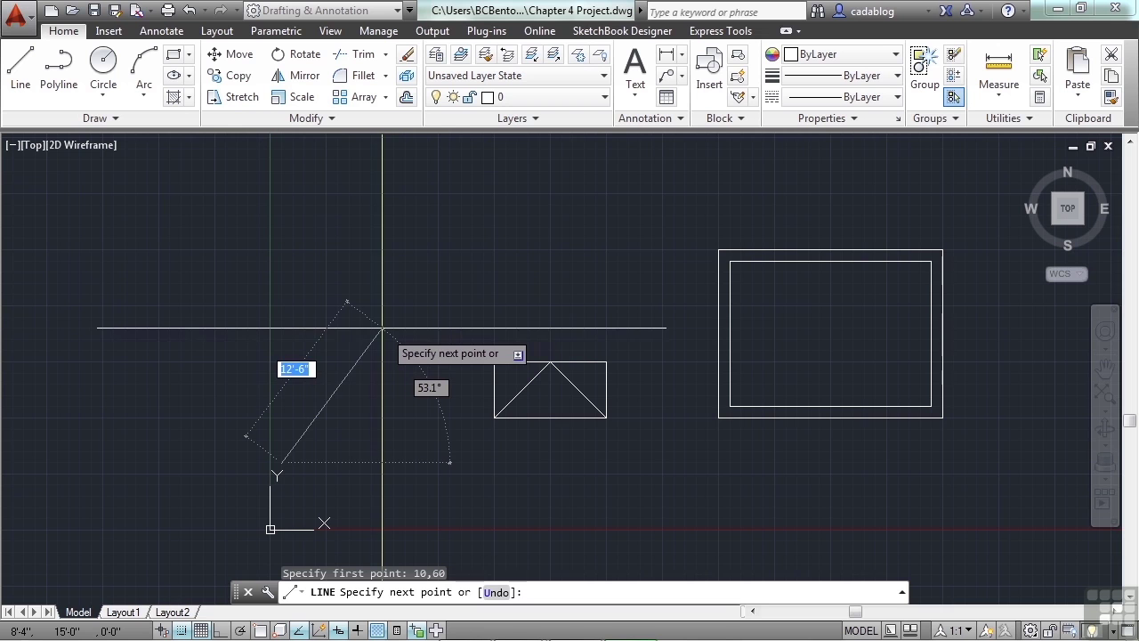
pyautogui.scroll(3, 258, 489)
pyautogui.moveTo(301, 475); pyautogui.dragTo(418, 325, button='middle')
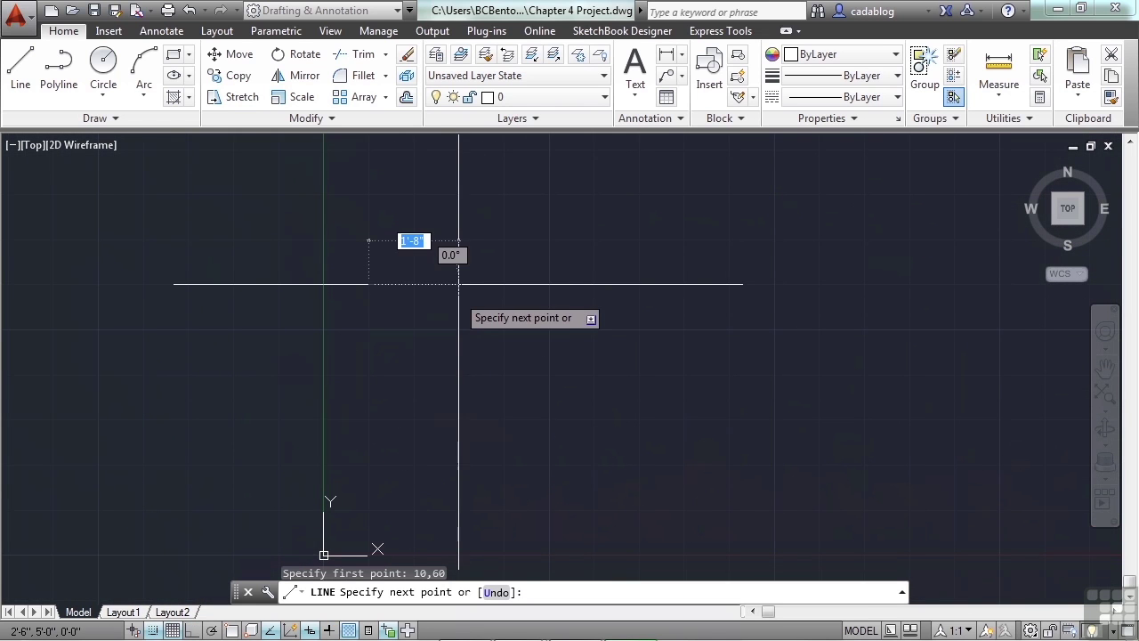
pyautogui.moveTo(458, 284); pyautogui.dragTo(465, 280, button='middle')
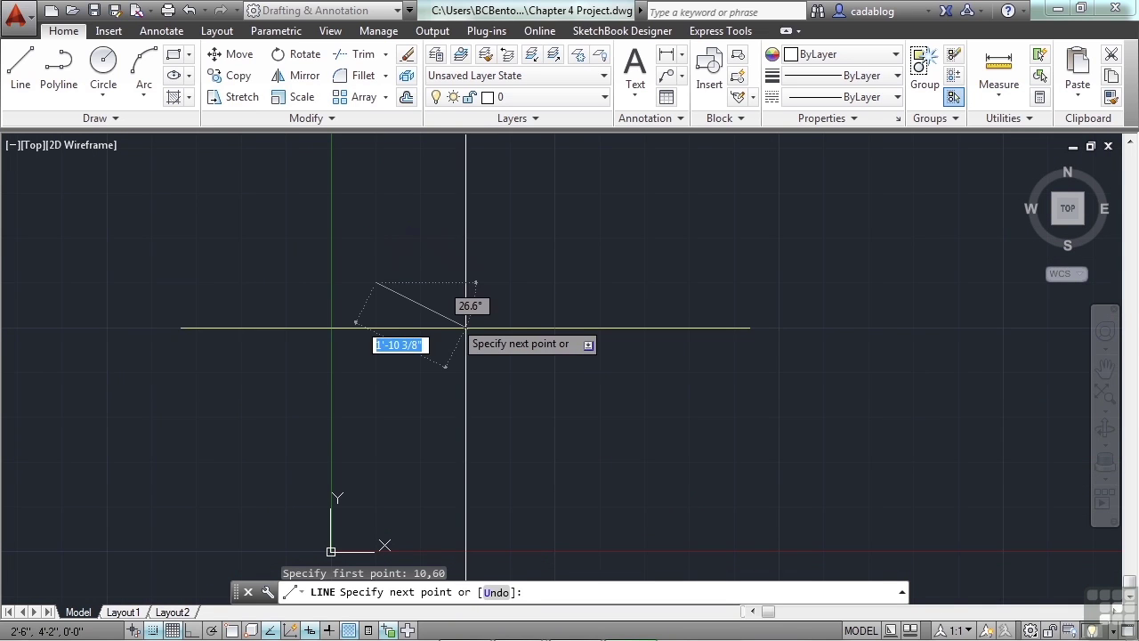
pyautogui.scroll(-1, 420, 324)
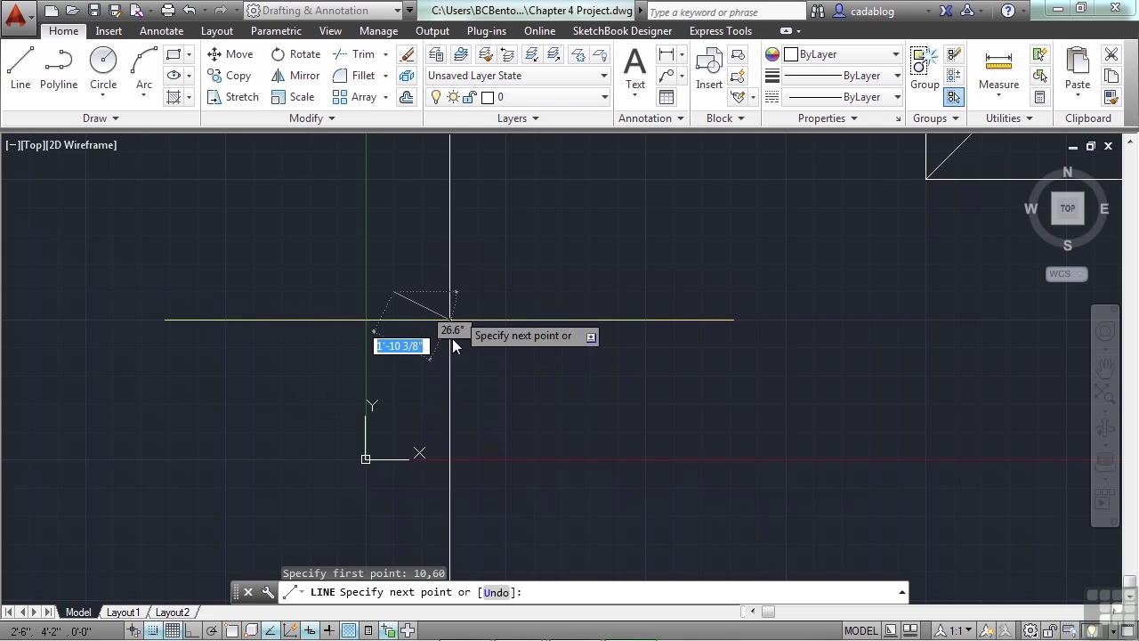
pyautogui.scroll(-2, 453, 344)
pyautogui.scroll(2, 497, 327)
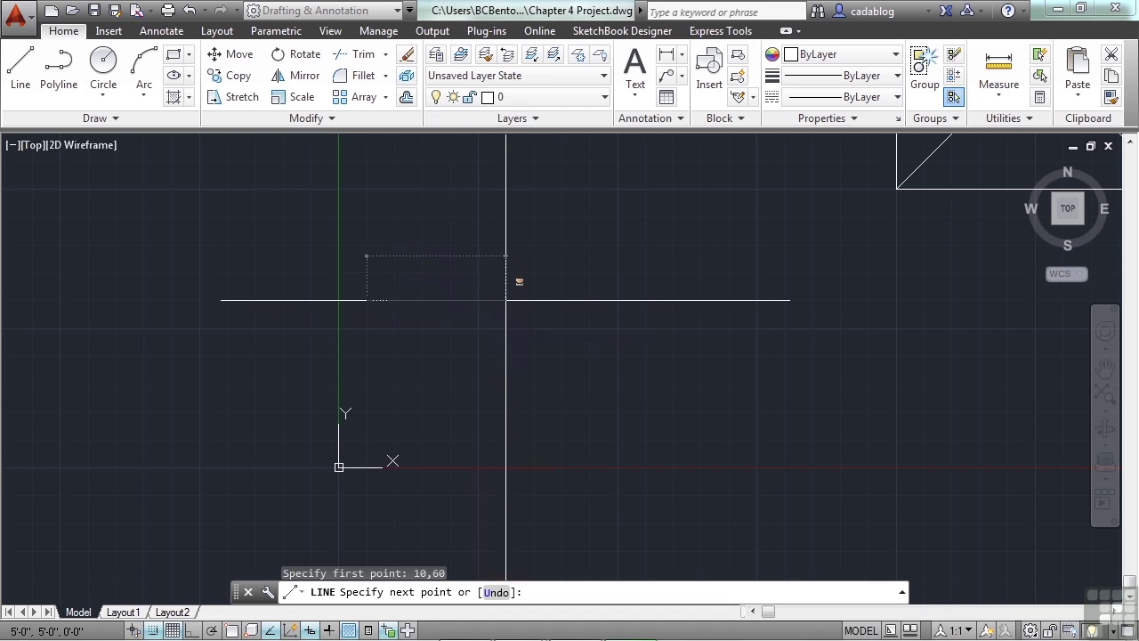
pyautogui.press('F8')
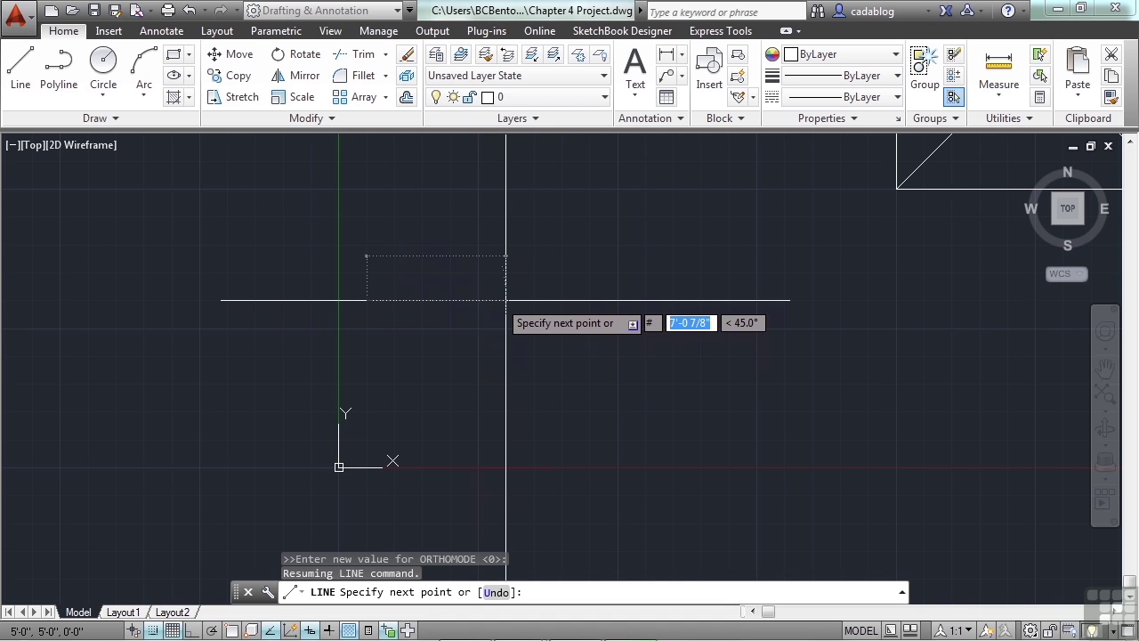
pyautogui.press('Tab')
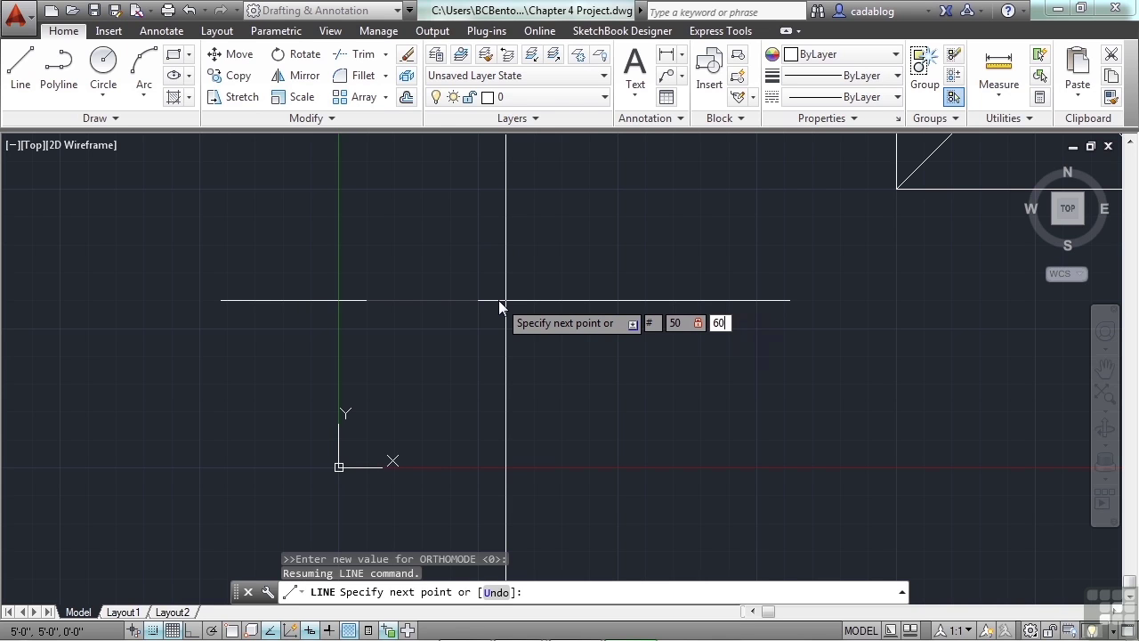
pyautogui.press('Return')
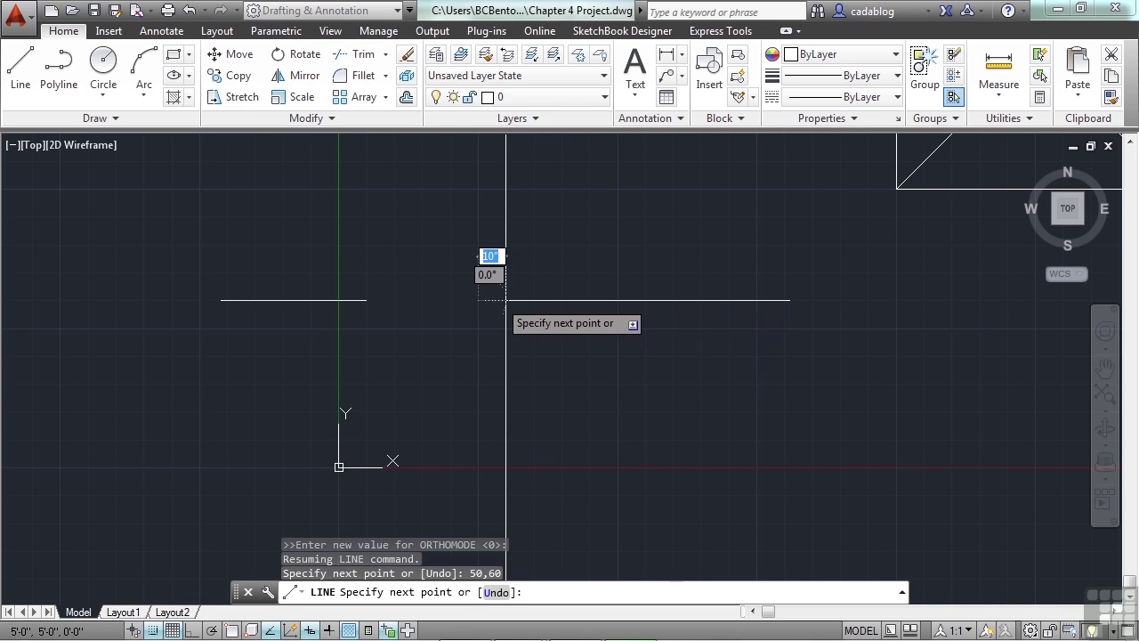
pyautogui.press('Return')
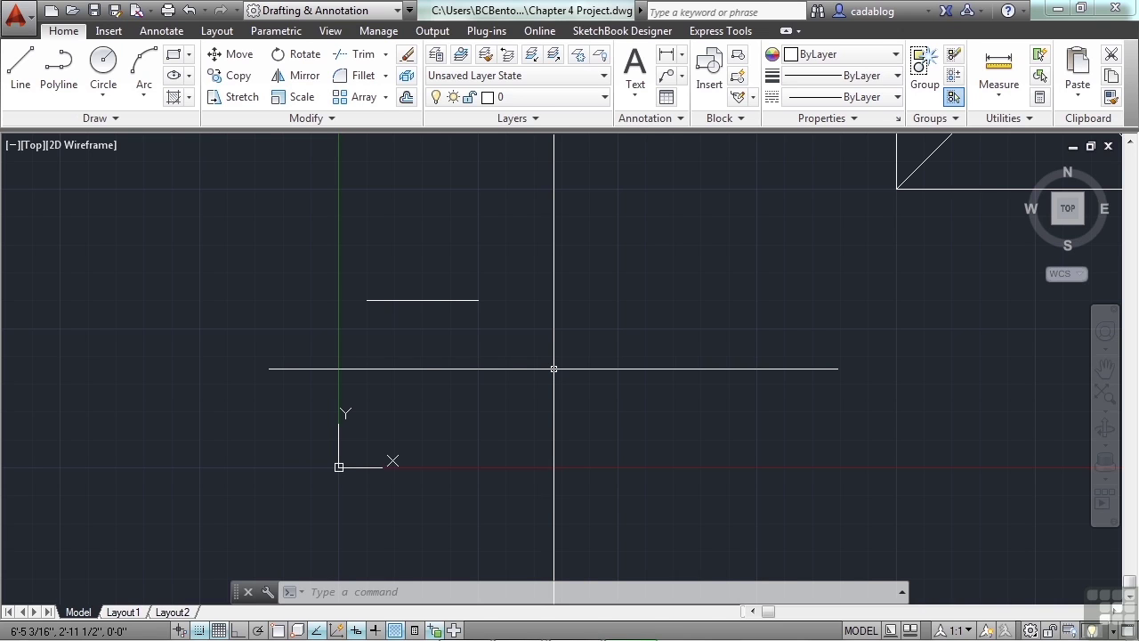
# Draw a 50" horizontal line at 0° from the snap point 10", 3'-4", below the existing horizontal line near the origin
pyautogui.write('l')
pyautogui.press('Return')
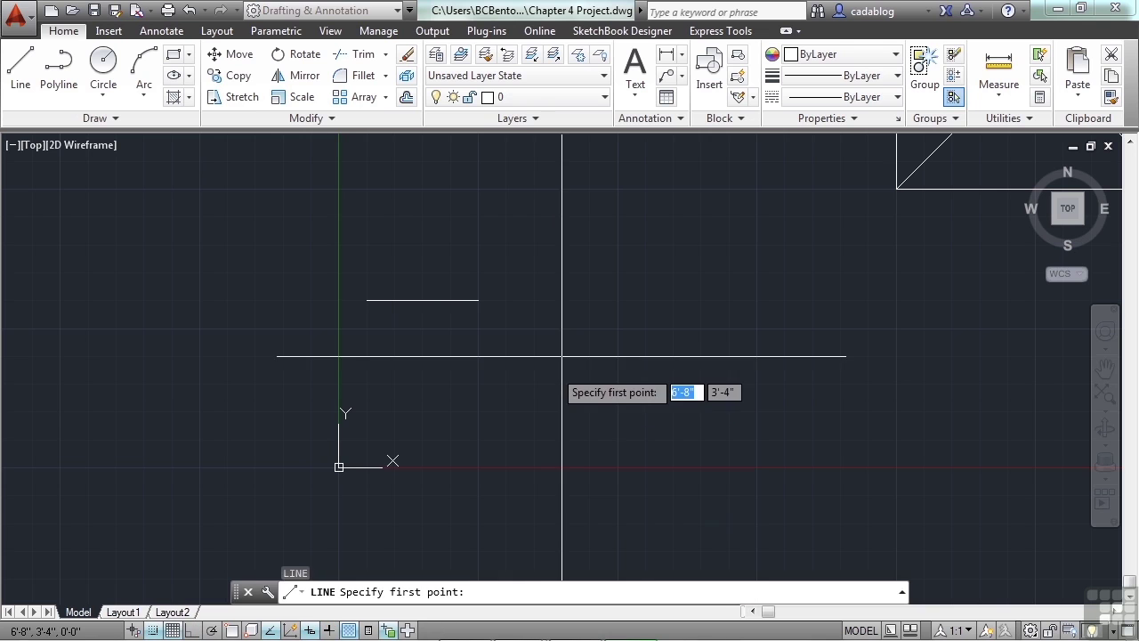
pyautogui.click(366, 356)
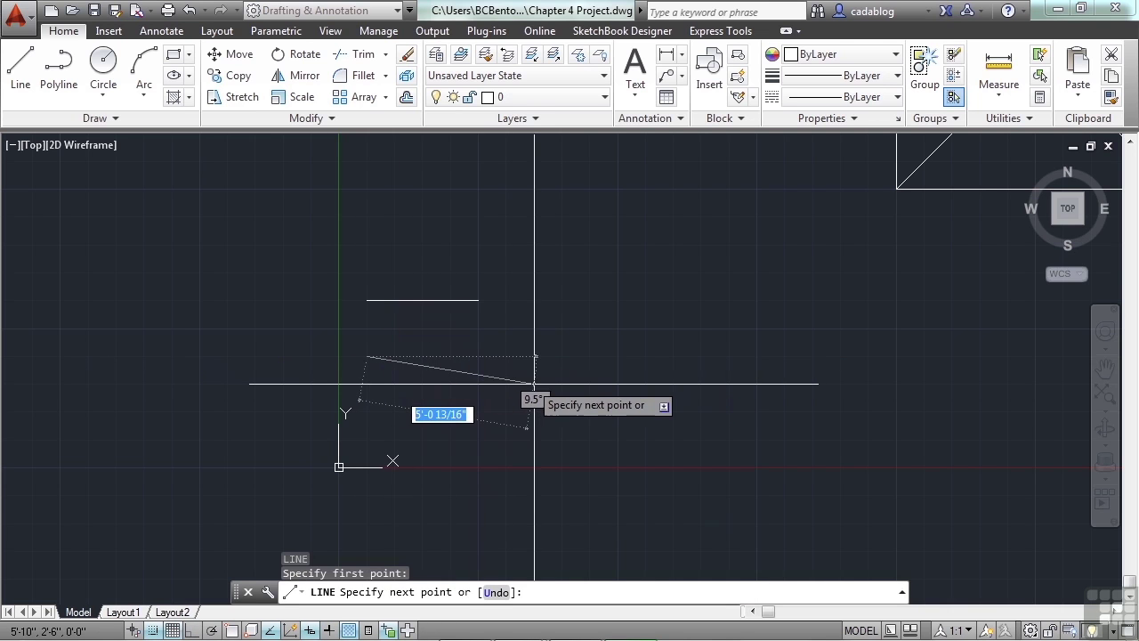
pyautogui.write('50')
pyautogui.press('Tab')
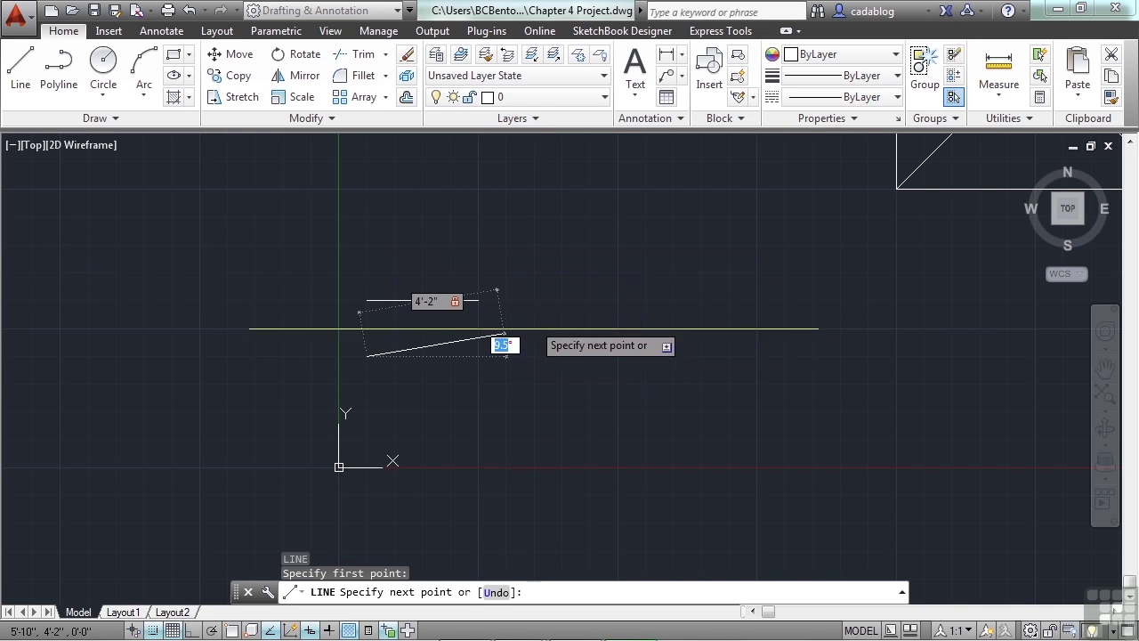
pyautogui.write('0')
pyautogui.press('Return')
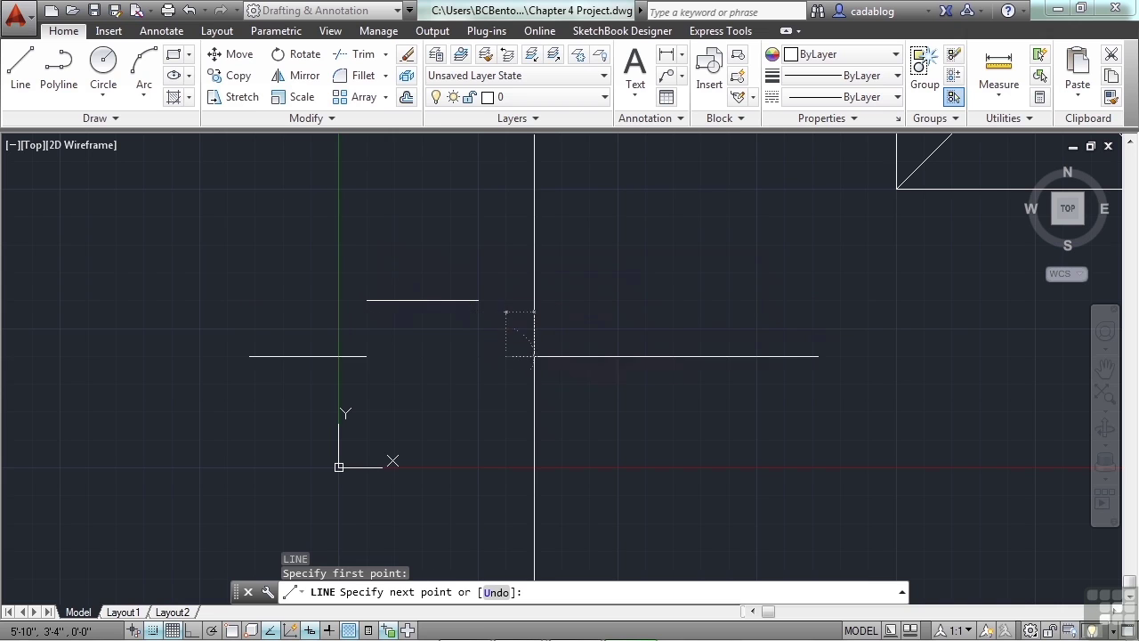
pyautogui.press('Return')
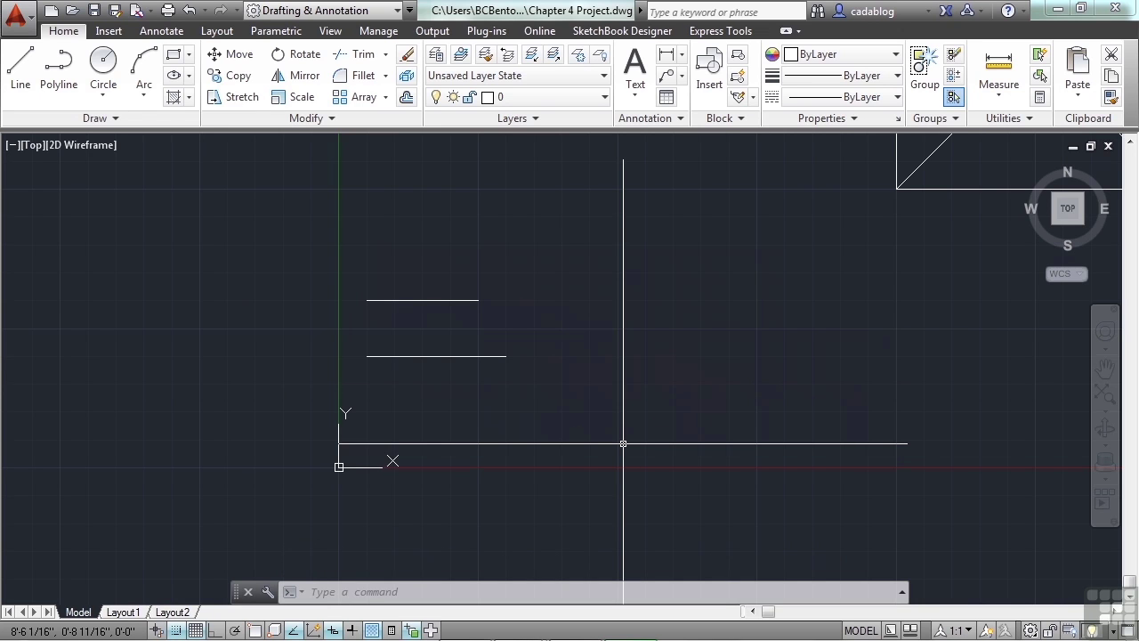
# Draw a vertical line from the snap point 9'-2", 3'-4" using the relative polar coordinate @3<90
pyautogui.write('L')
pyautogui.press('Return')
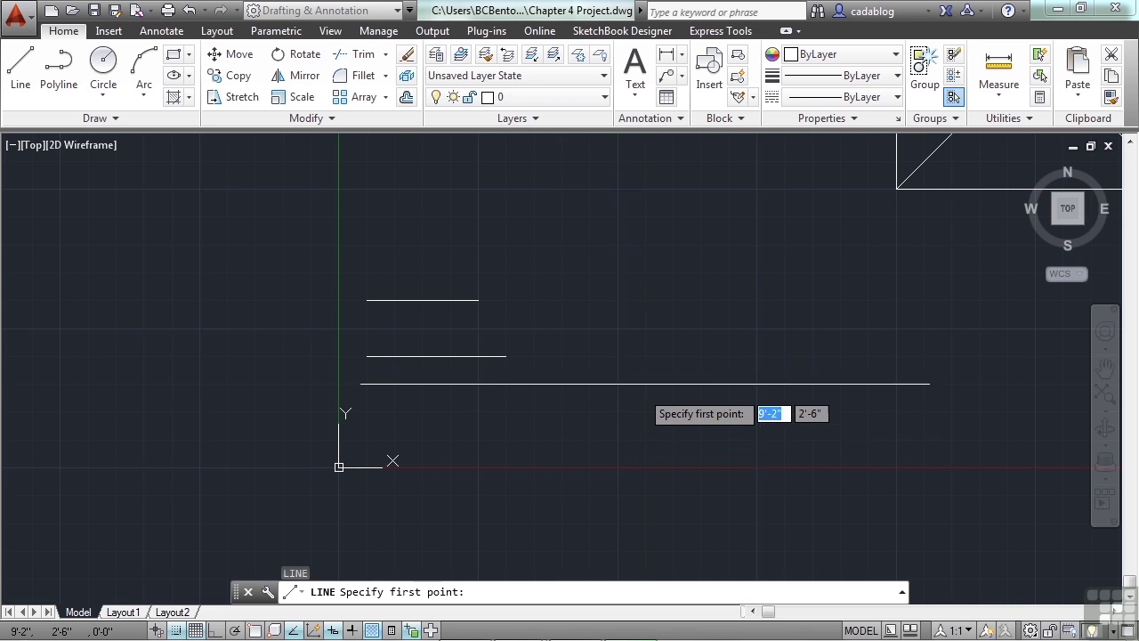
pyautogui.click(645, 355)
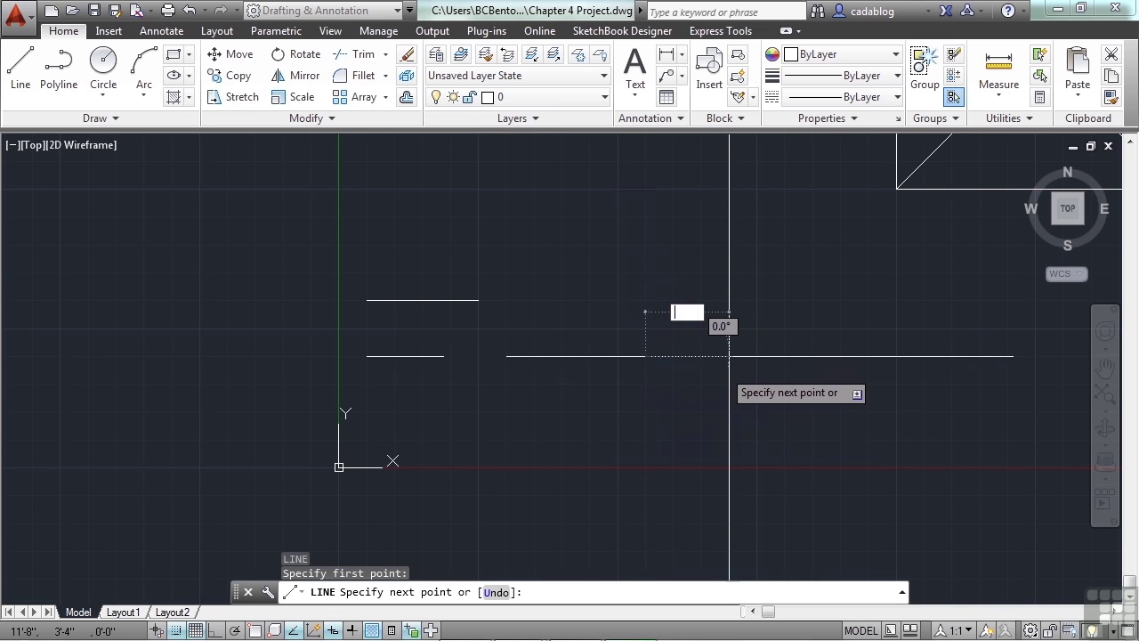
pyautogui.write('@3')
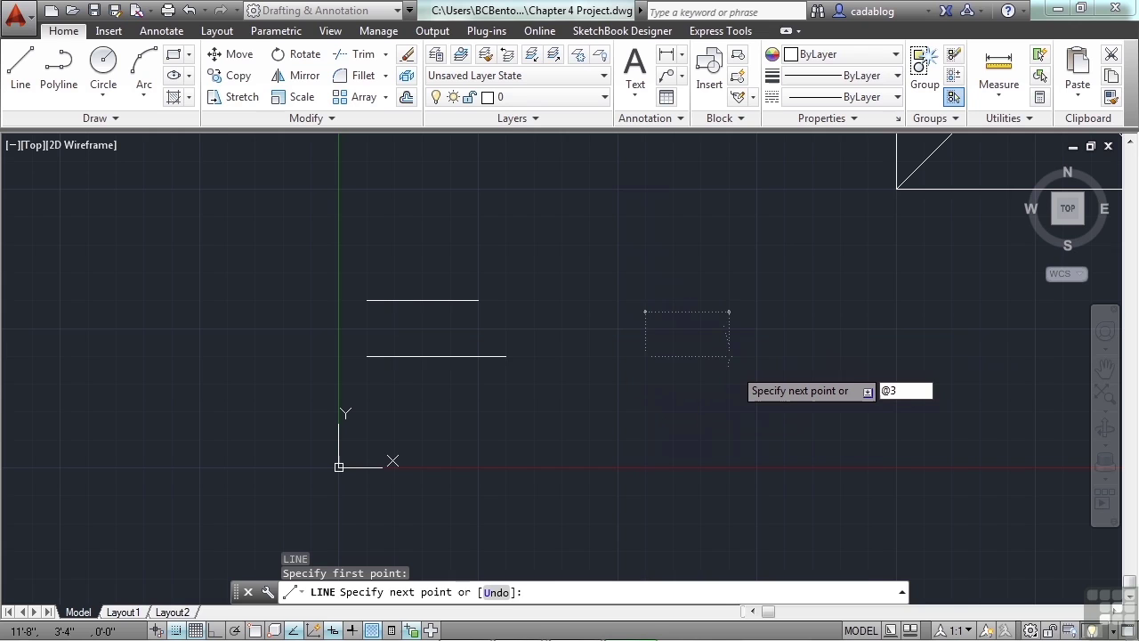
pyautogui.press('Tab')
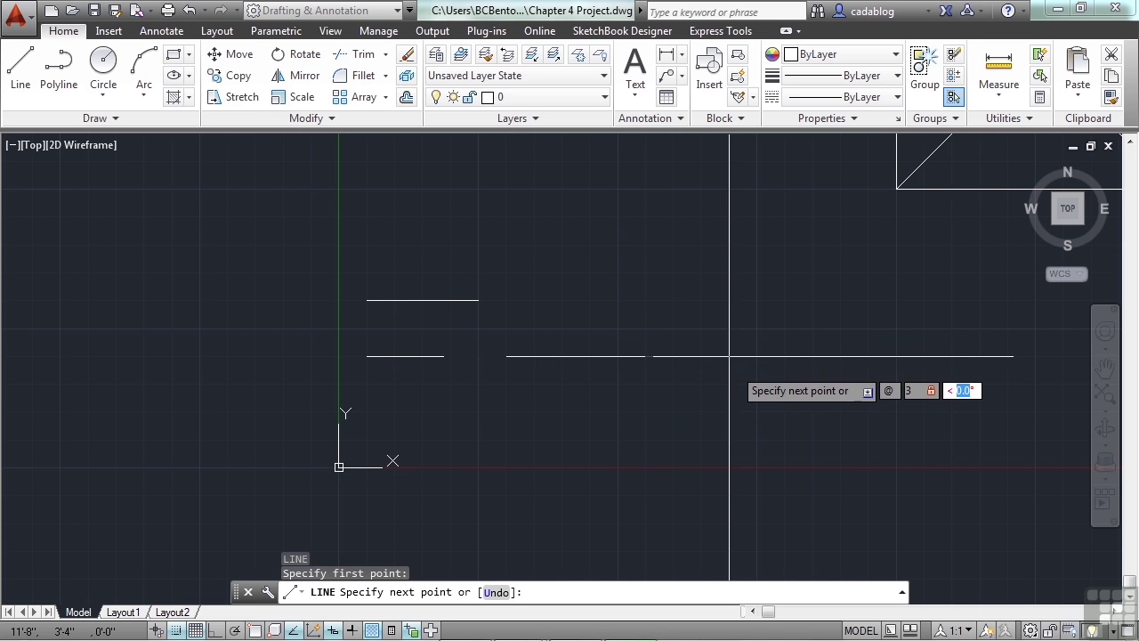
pyautogui.write('90')
pyautogui.press('Return')
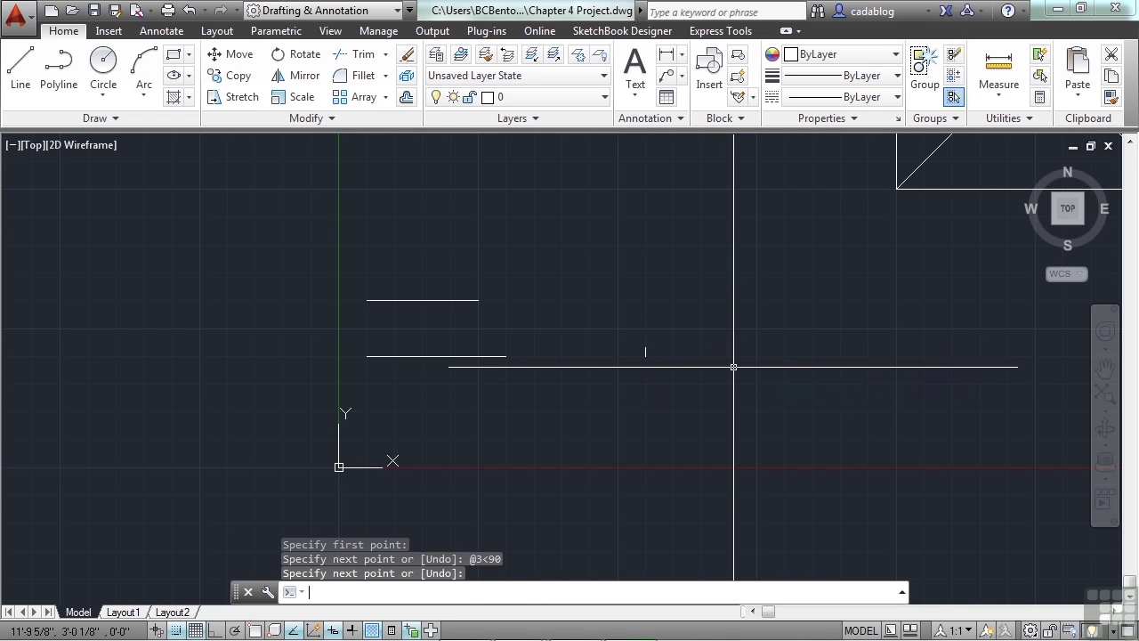
# Draw a 20" line at 45° starting from the lower end of the short 3" vertical line
pyautogui.scroll(8, 733, 367)
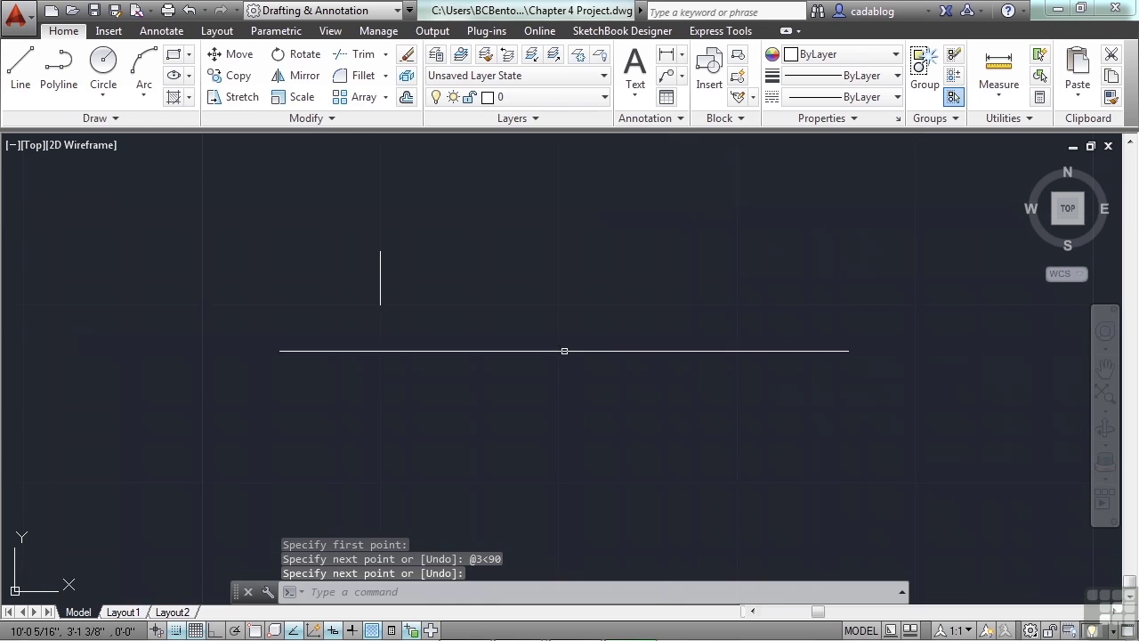
pyautogui.press('Return')
pyautogui.press('Return')
pyautogui.click(380, 305)
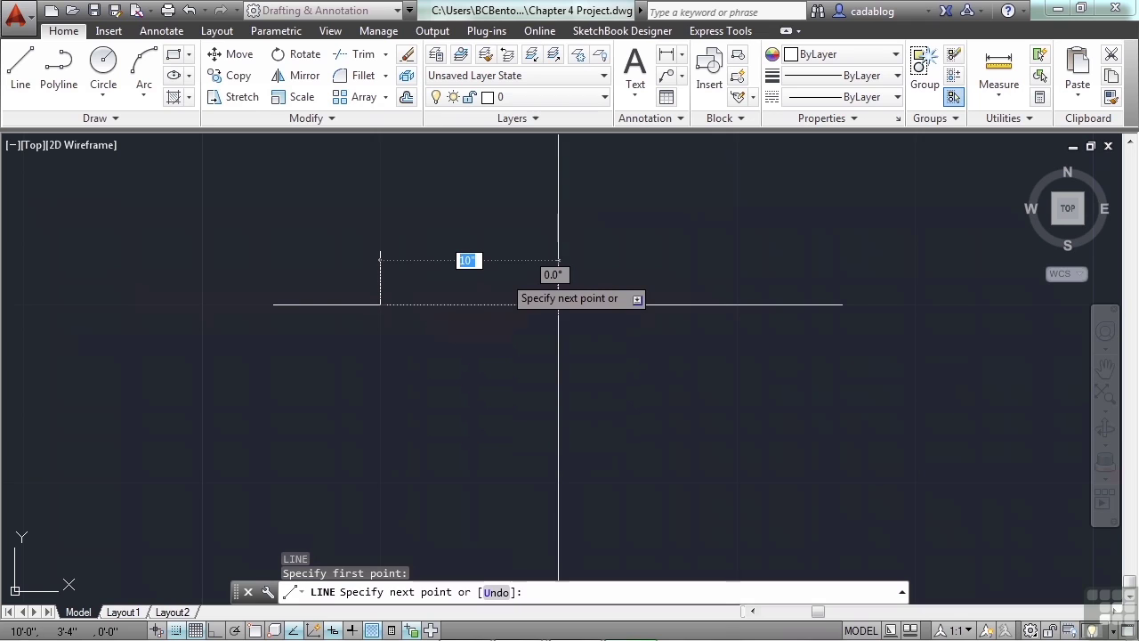
pyautogui.press('F8')
pyautogui.press('F8')
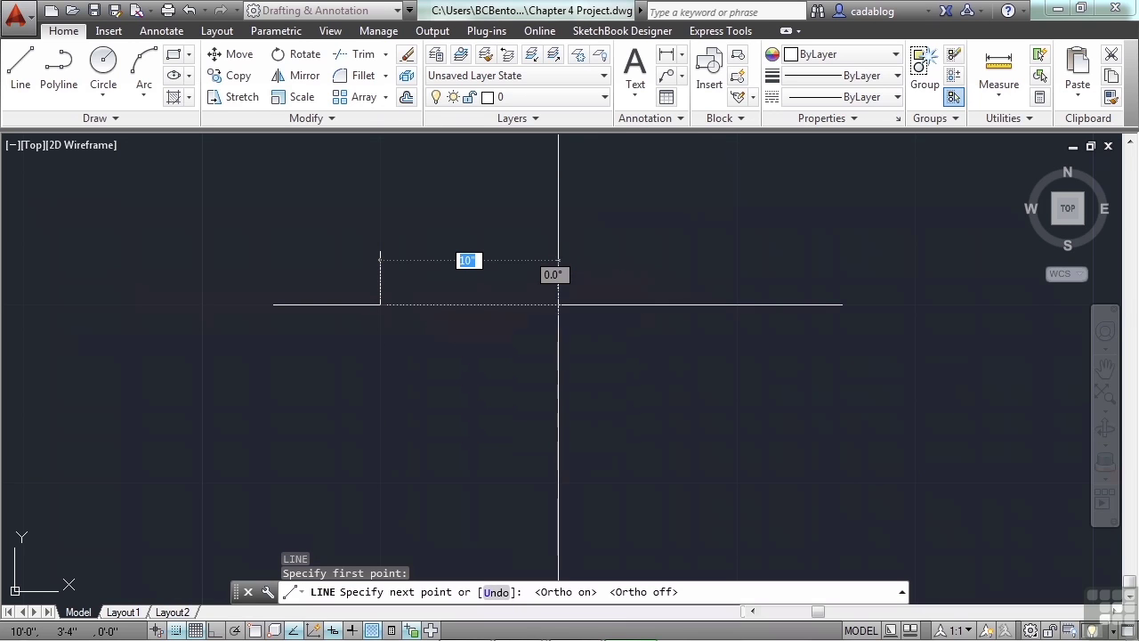
pyautogui.write("10'")
pyautogui.press('Tab')
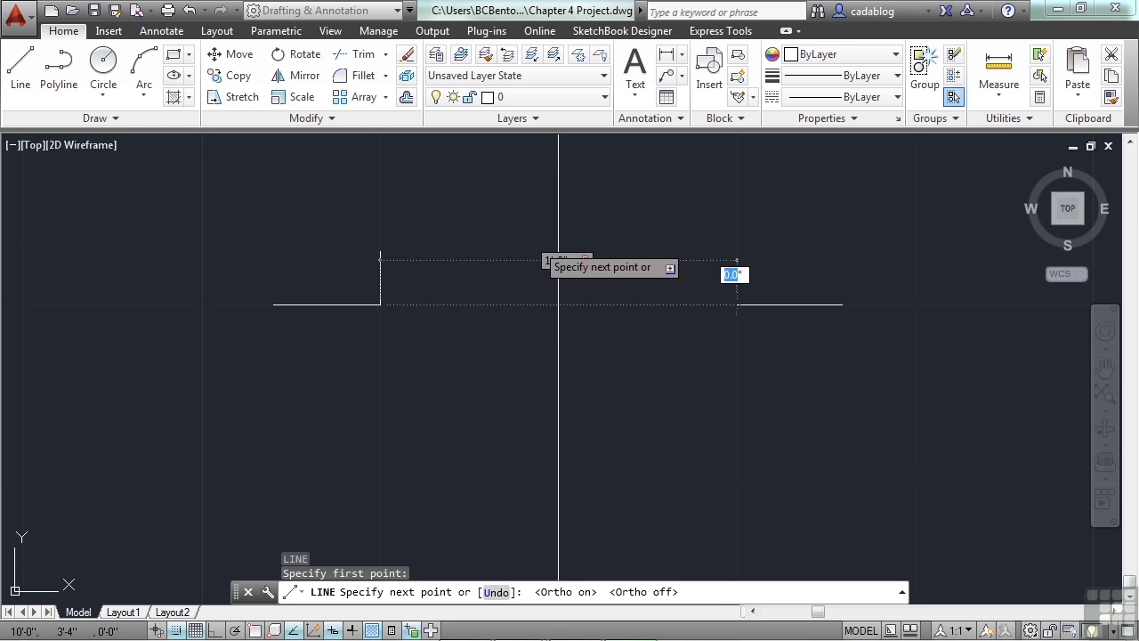
pyautogui.write('45')
pyautogui.press('Return')
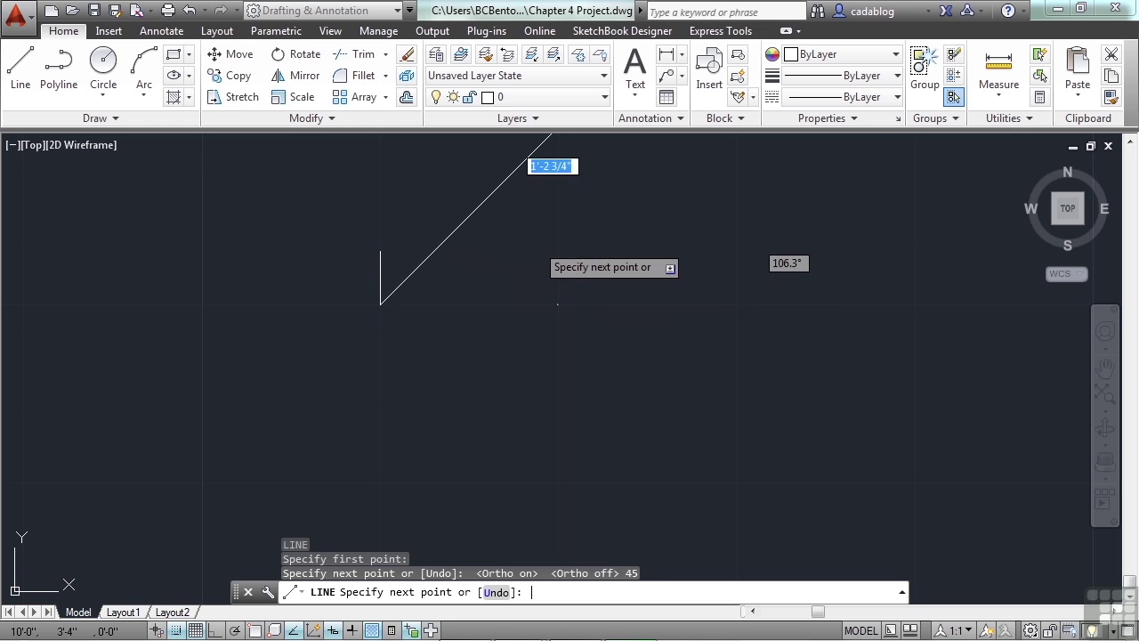
pyautogui.press('Return')
# Save the Chapter 4 Project drawing with all its practice lines and rectangles
pyautogui.scroll(-5, 516, 445)
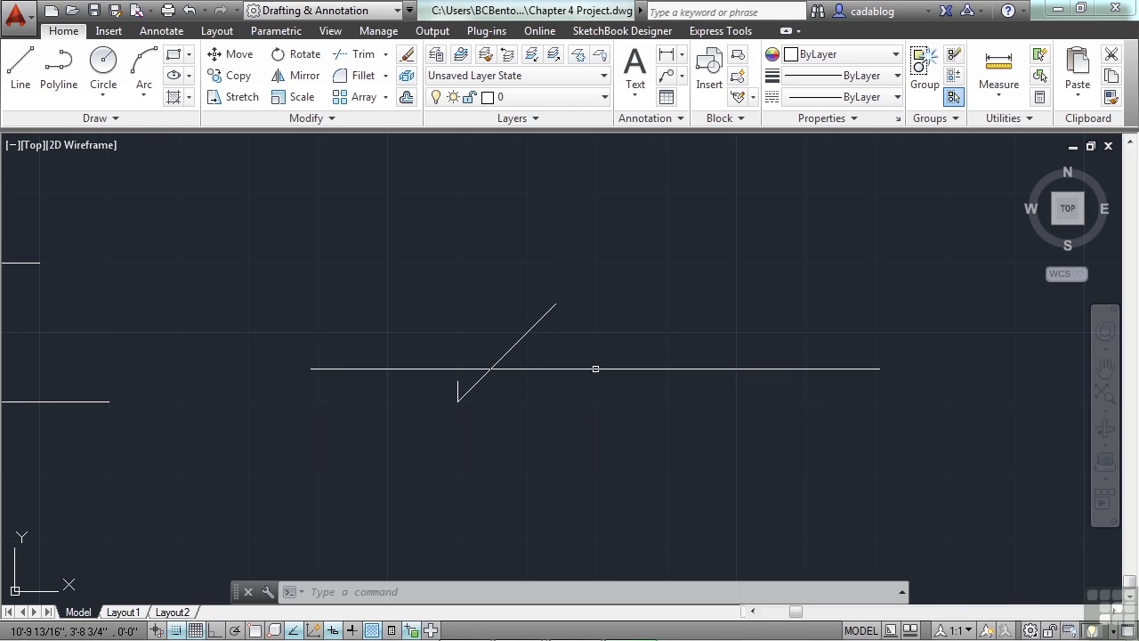
pyautogui.middleClick(595, 370)
pyautogui.scroll(-2, 595, 369)
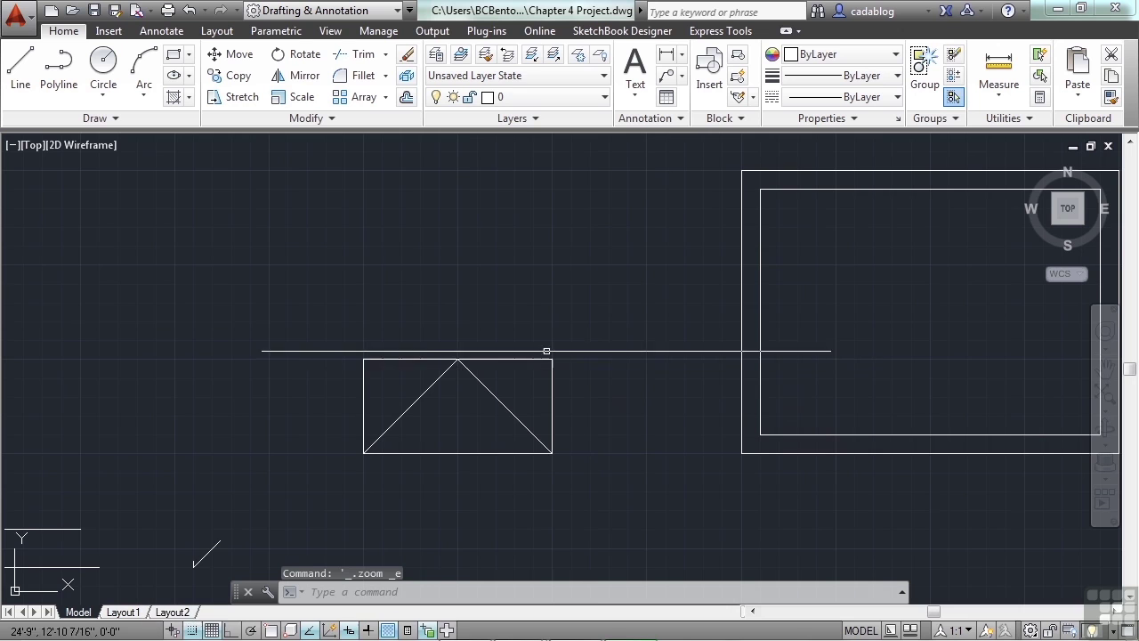
pyautogui.scroll(2, 474, 360)
pyautogui.scroll(-2, 474, 360)
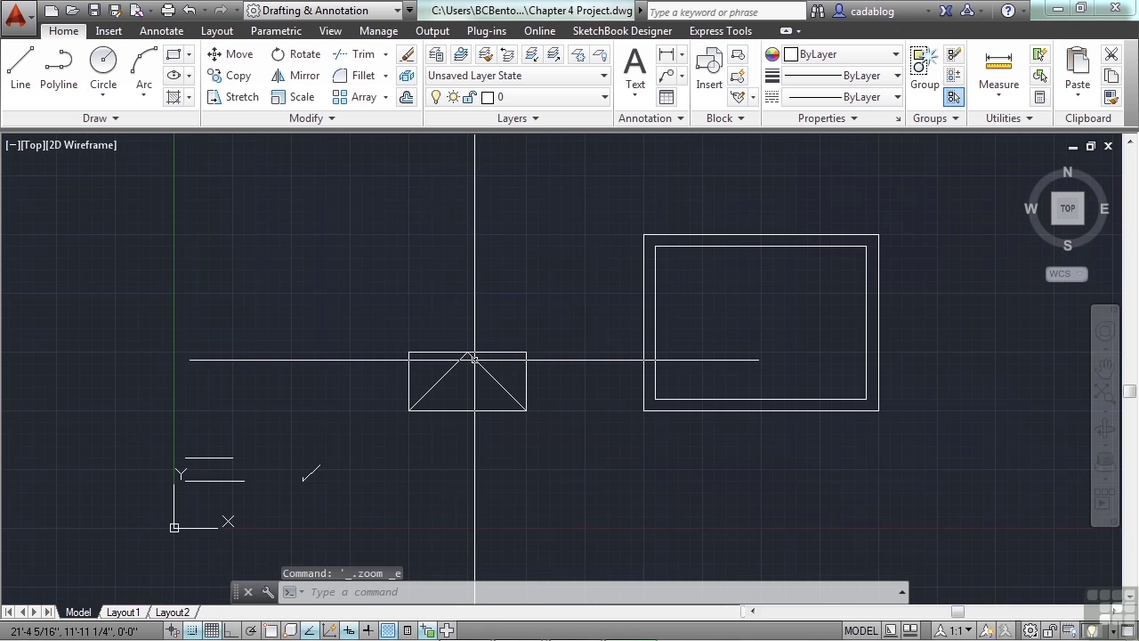
pyautogui.moveTo(496, 329)
pyautogui.mouseDown(button='middle')
pyautogui.moveTo(516, 310)
pyautogui.moveTo(502, 317)
pyautogui.mouseUp(button='middle')
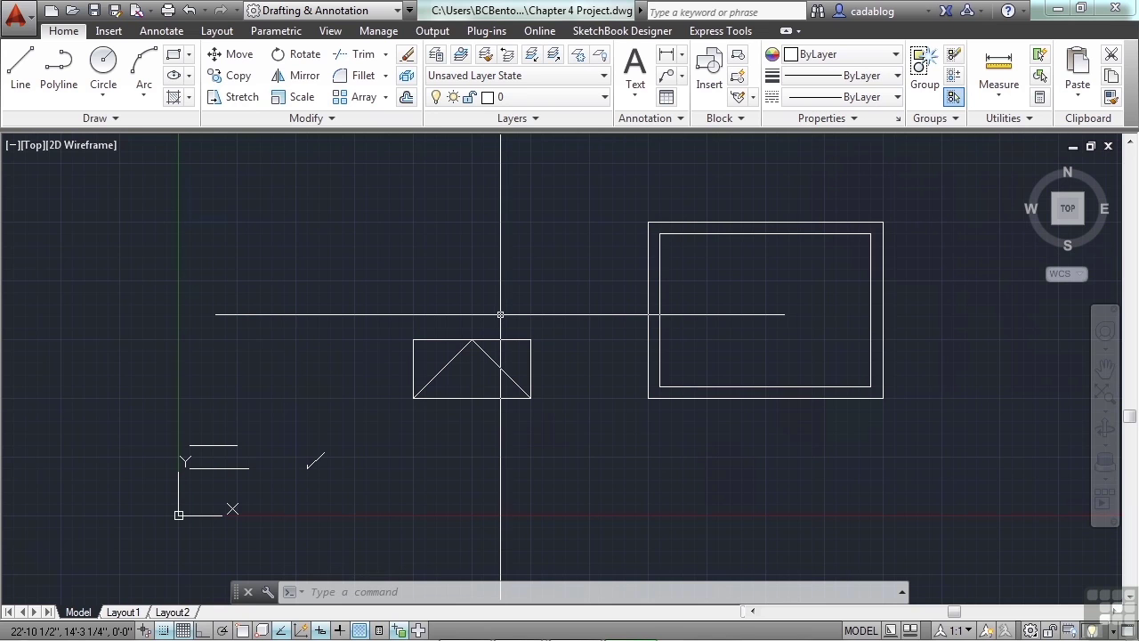
pyautogui.hotkey('ctrl', 's')
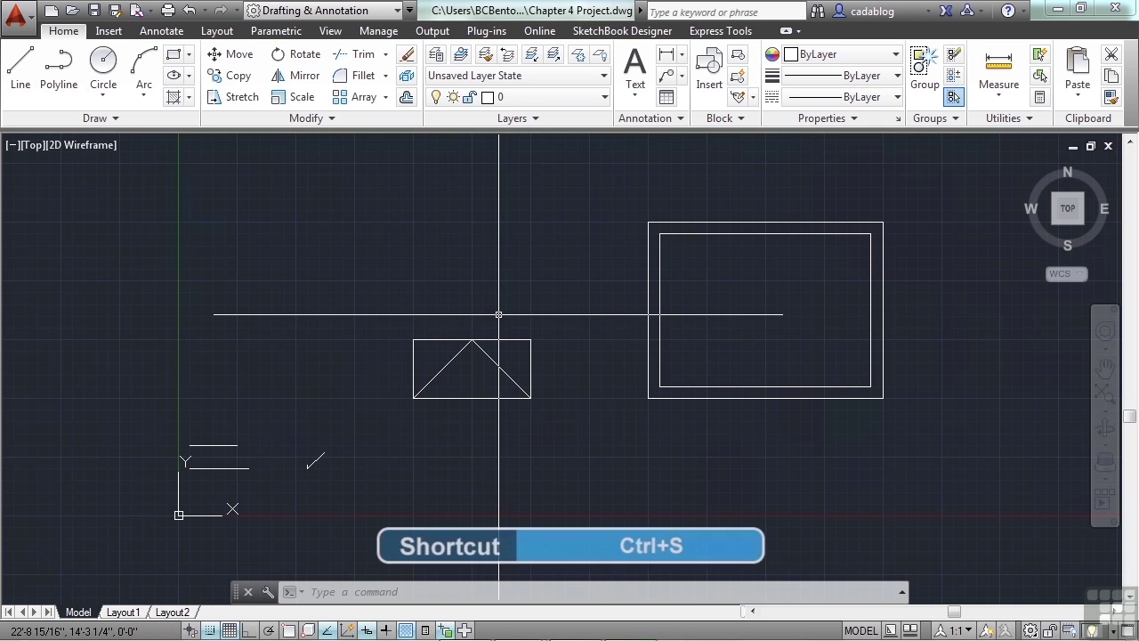